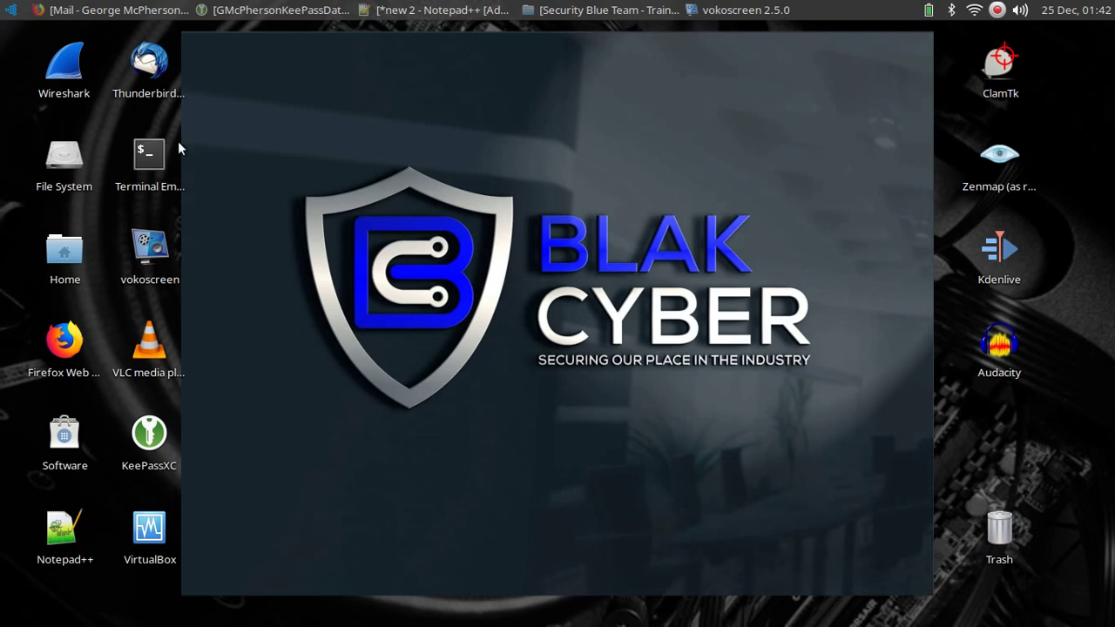
Open the Credit One Bank Platinum Visa offer email and show the sender's contact card.
left_click(140, 12)
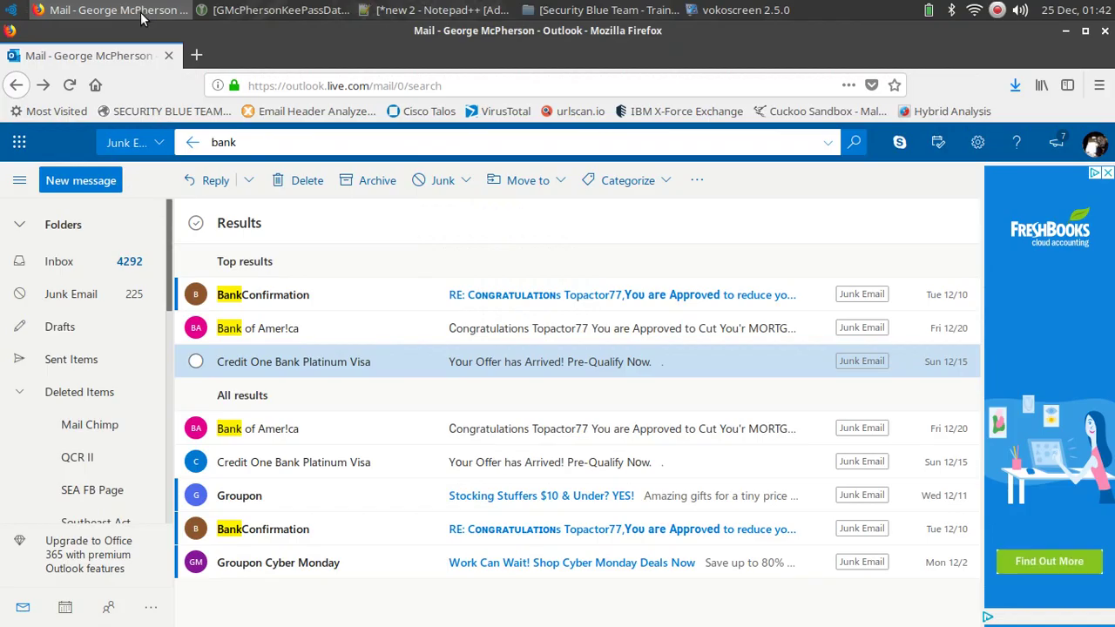
left_click(473, 365)
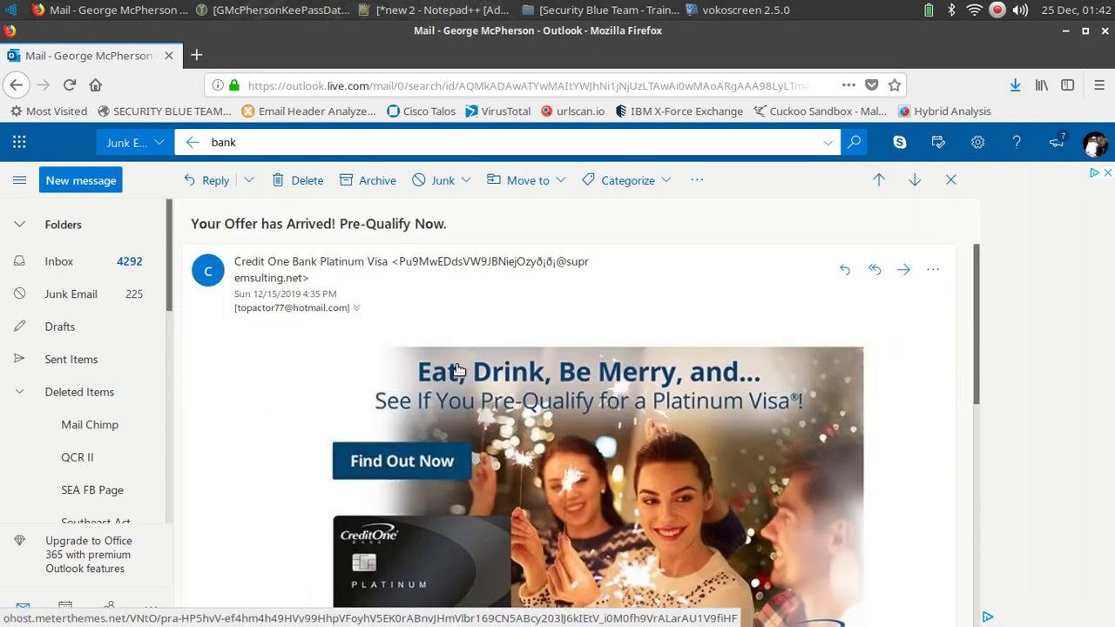
left_click(243, 276)
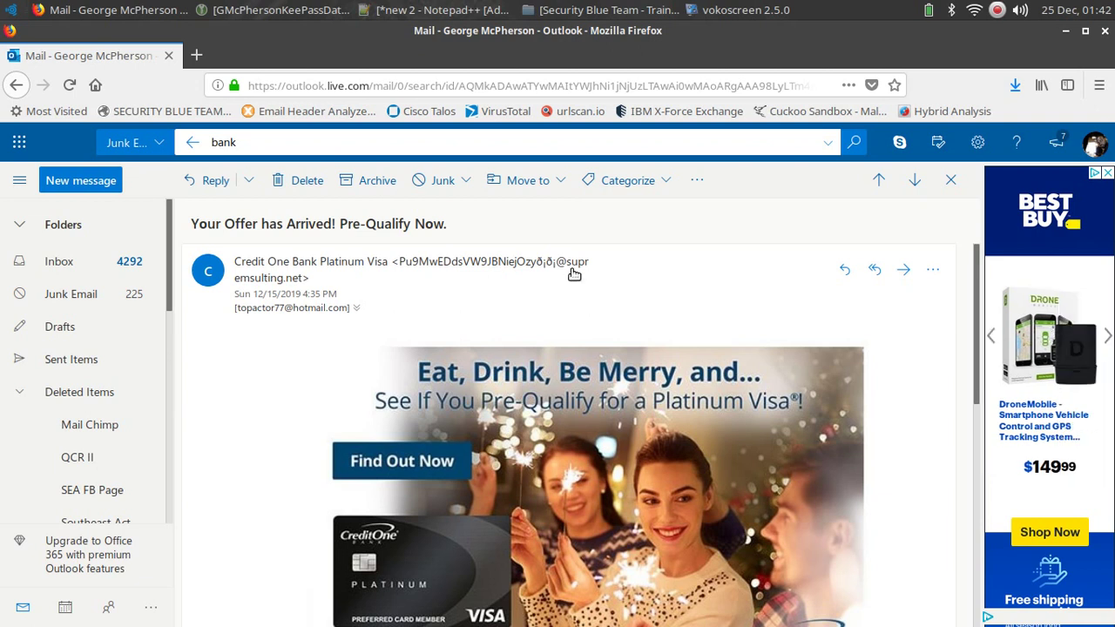
Copy the link location of the footer's Click Here link, then start a blank tab.
mouse_move(252, 288)
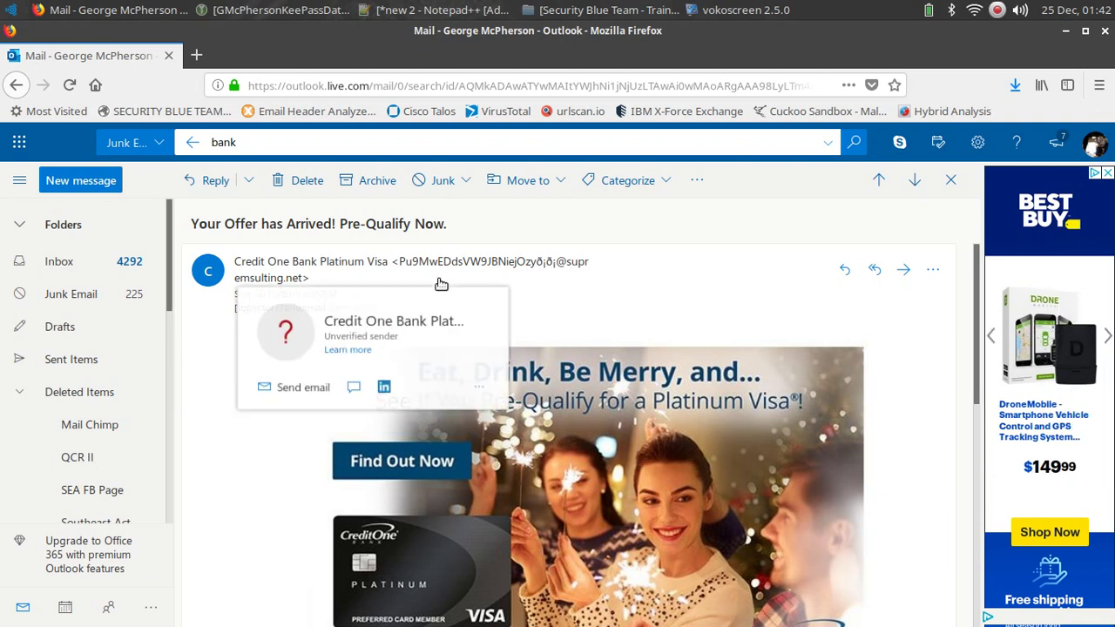
scroll(339, 374, "down", 1)
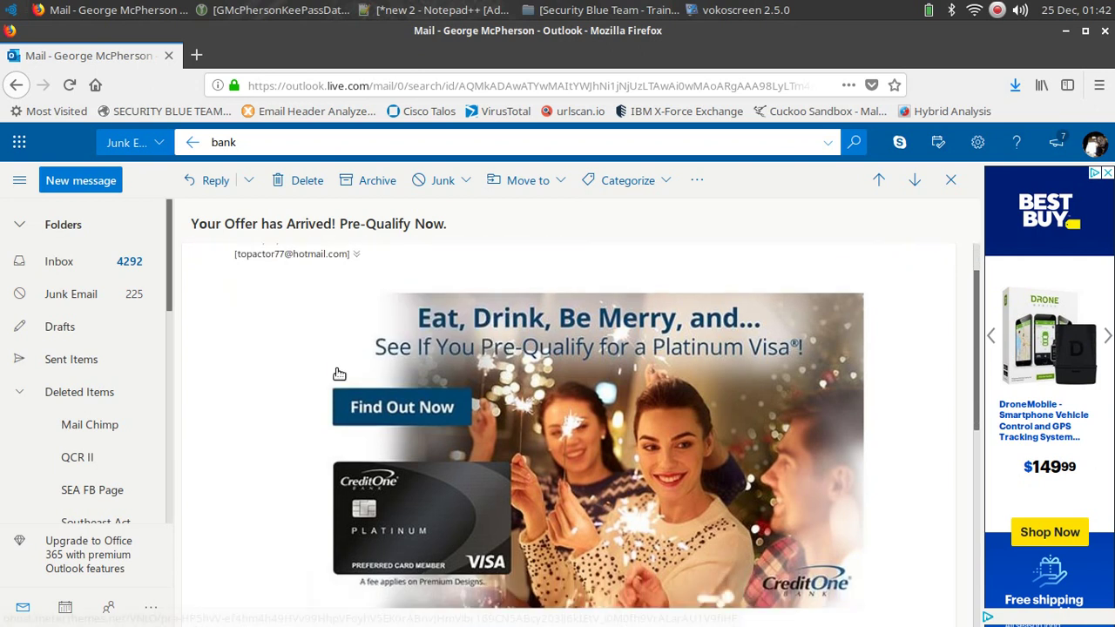
scroll(243, 460, "down", 3)
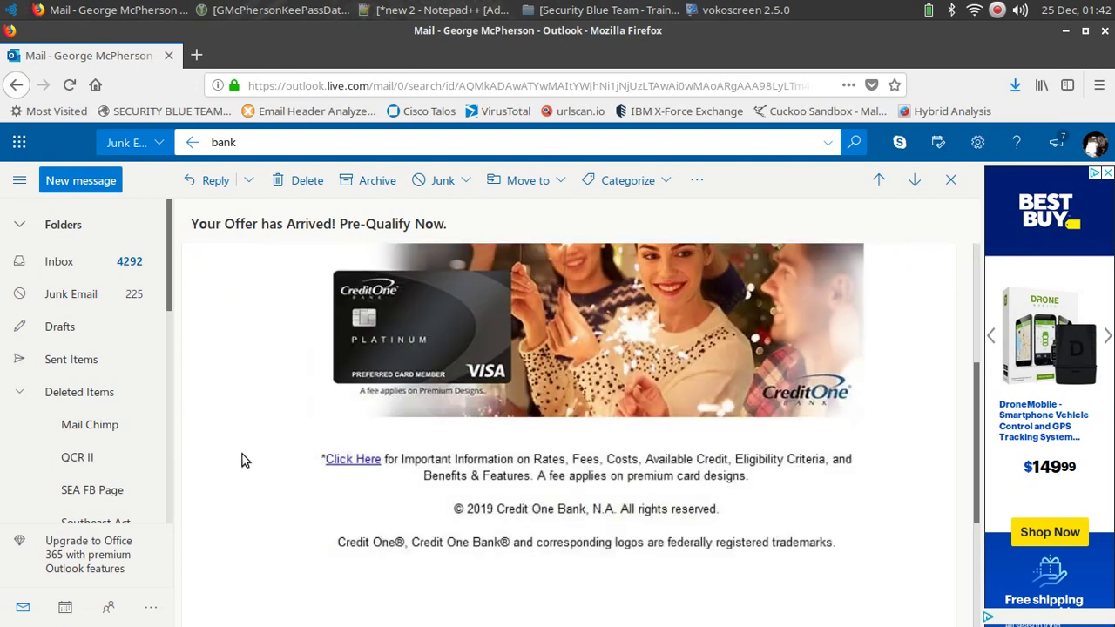
mouse_move(358, 468)
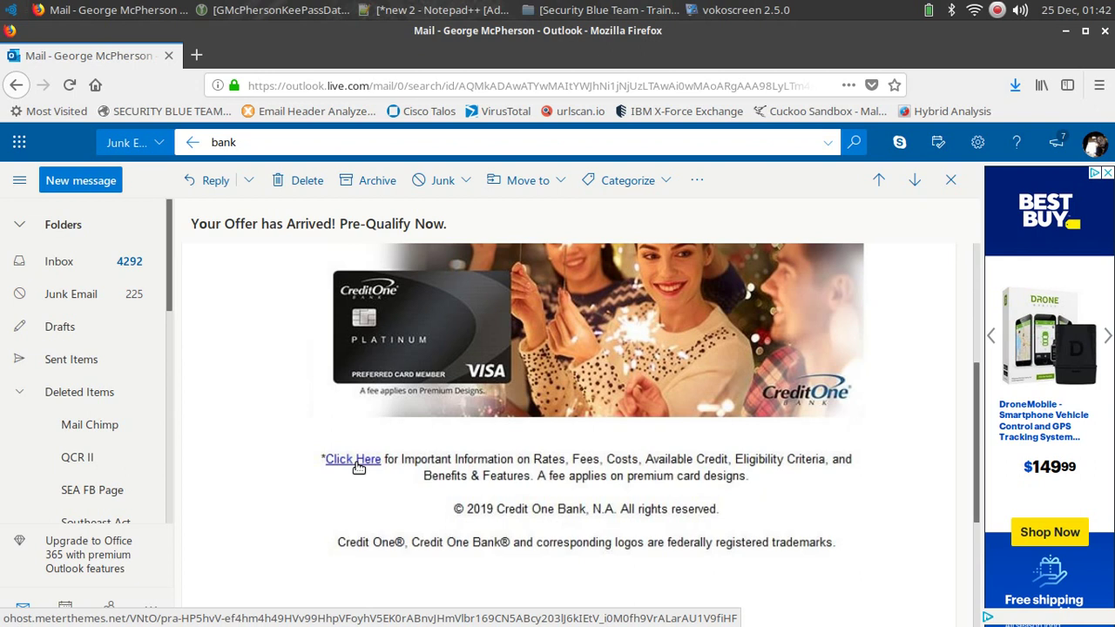
right_click(358, 467)
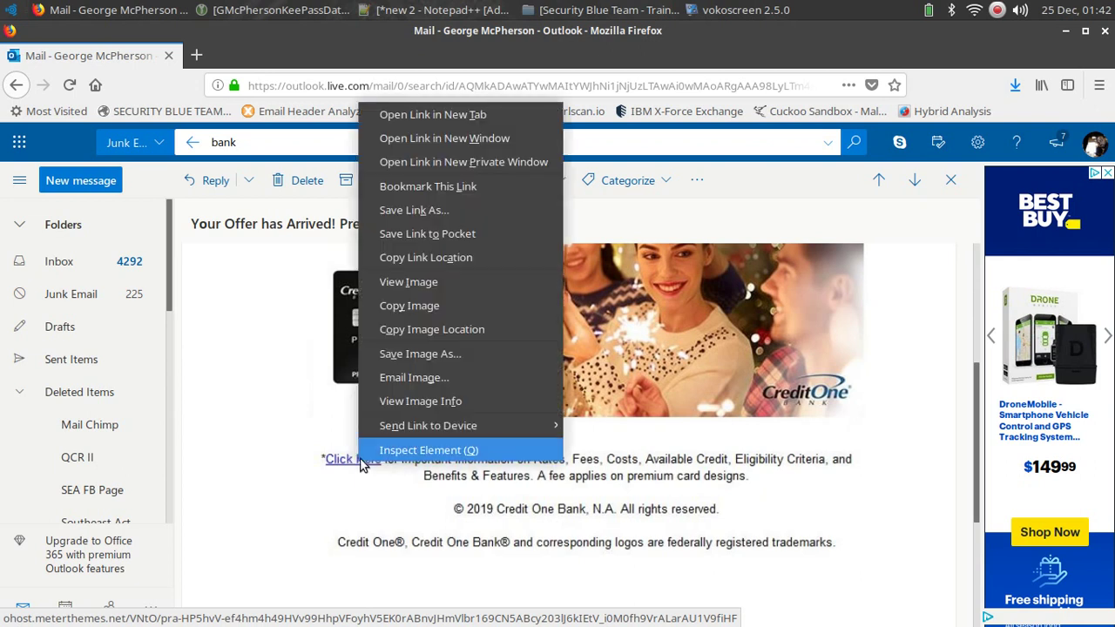
left_click(428, 258)
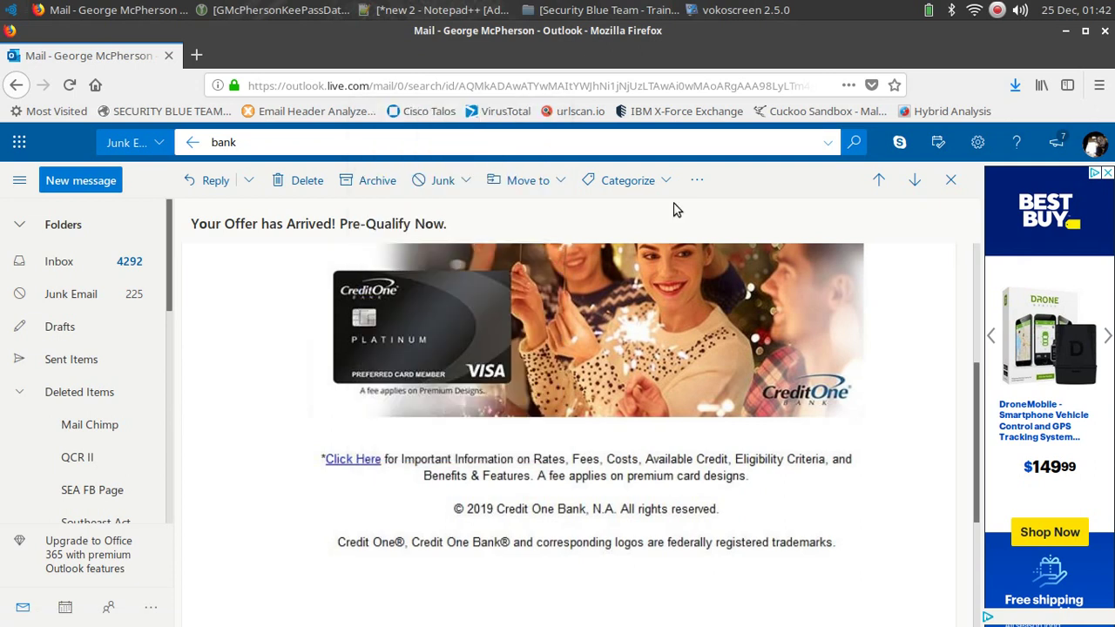
key("ctrl+t")
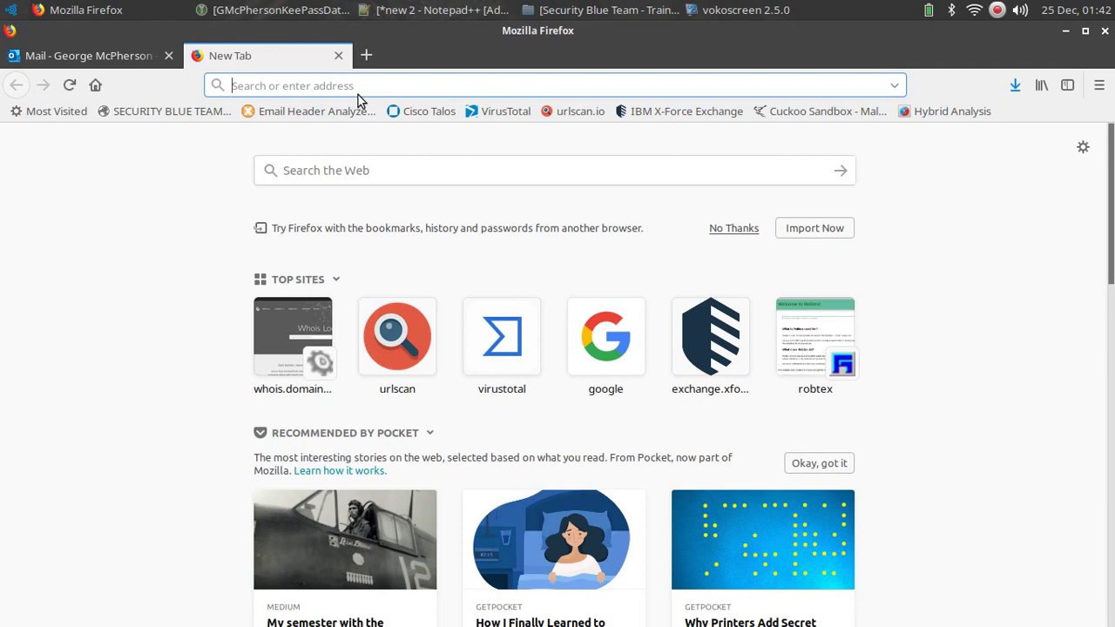
Paste the copied meterthemes.net link into Hybrid Analysis and submit it for analysis.
left_click(952, 110)
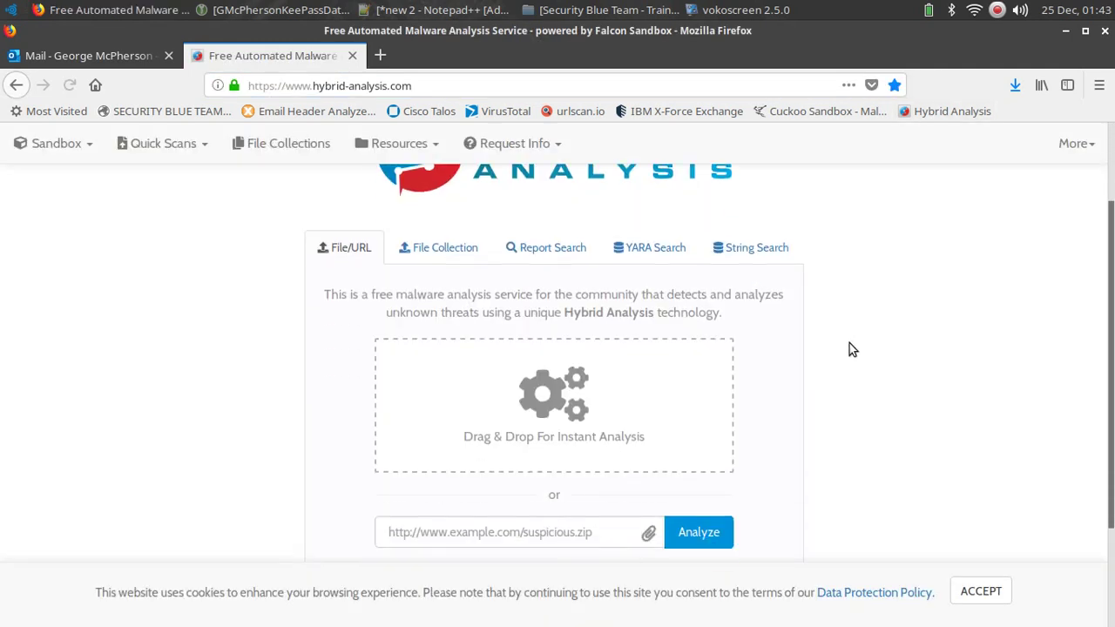
scroll(849, 348, "down", 2)
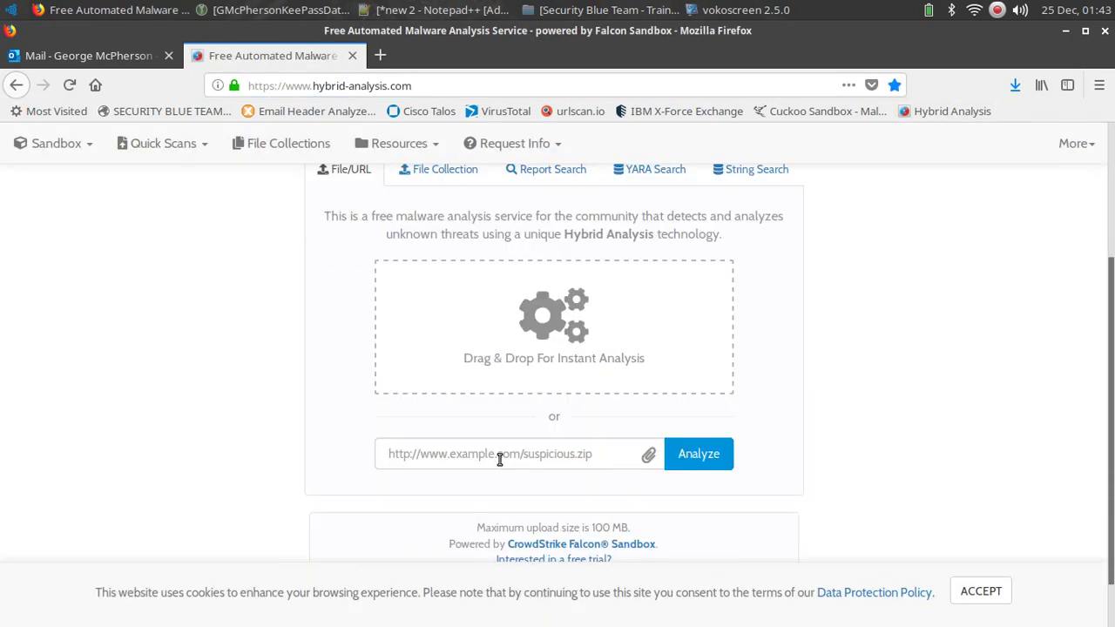
left_click(499, 460)
key("ctrl+v")
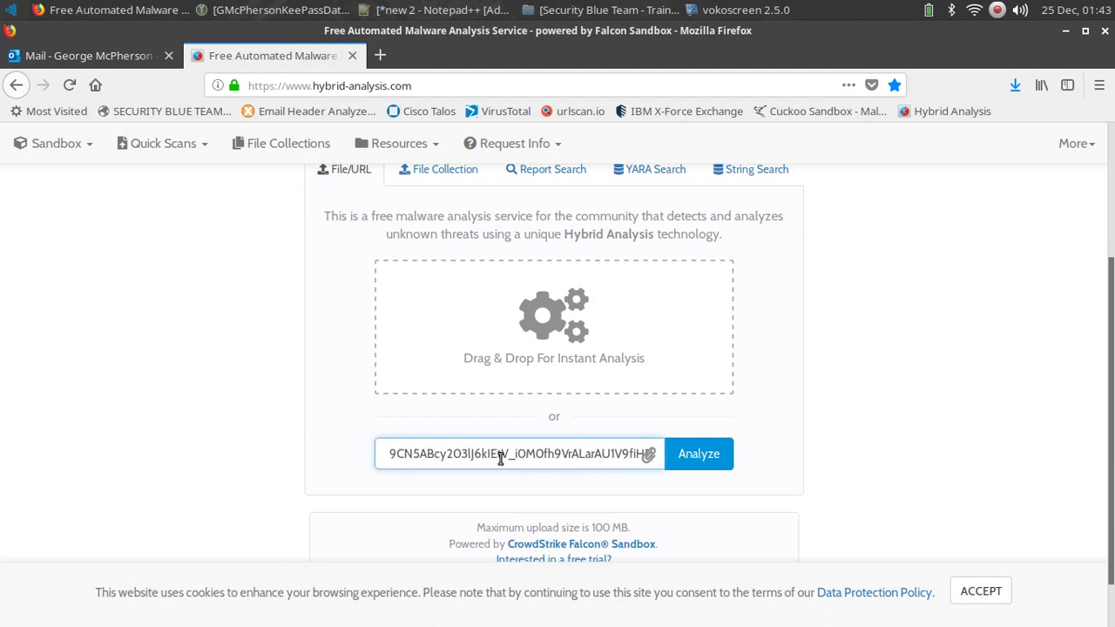
left_click(707, 459)
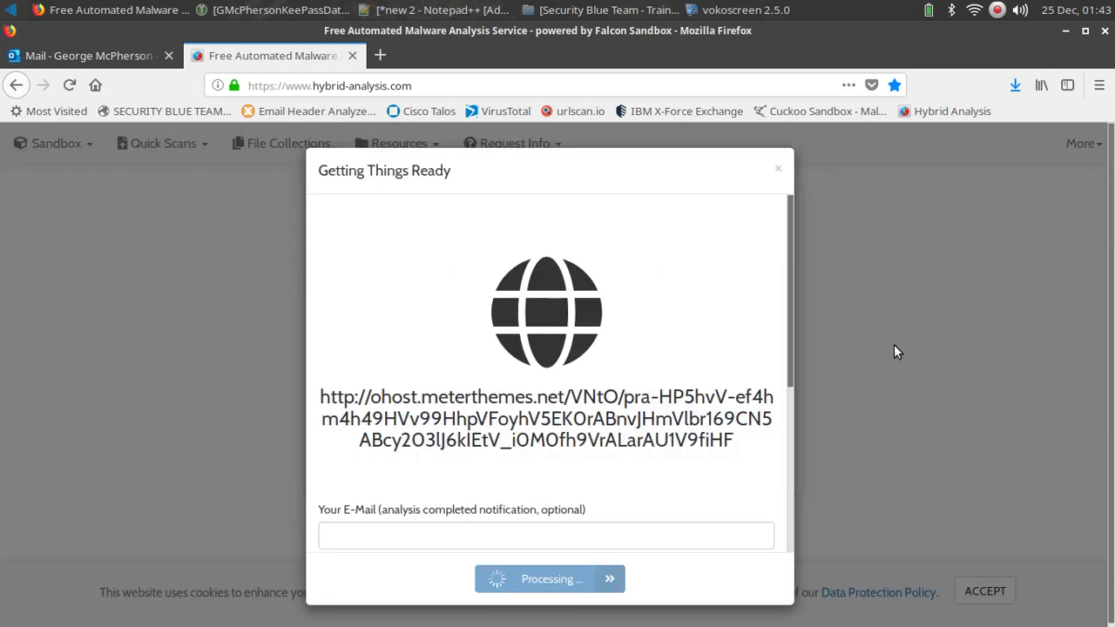
Enter a notification e-mail address and comment 'none', pass reCAPTCHA, accept the terms, and continue.
scroll(440, 400, "down", 3)
left_click(440, 399)
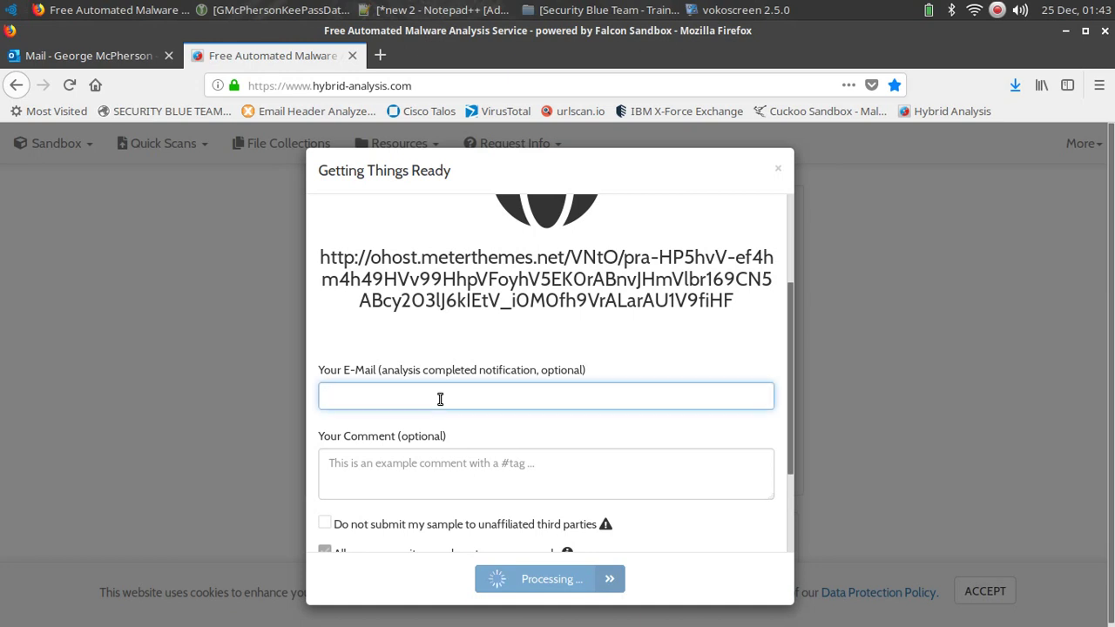
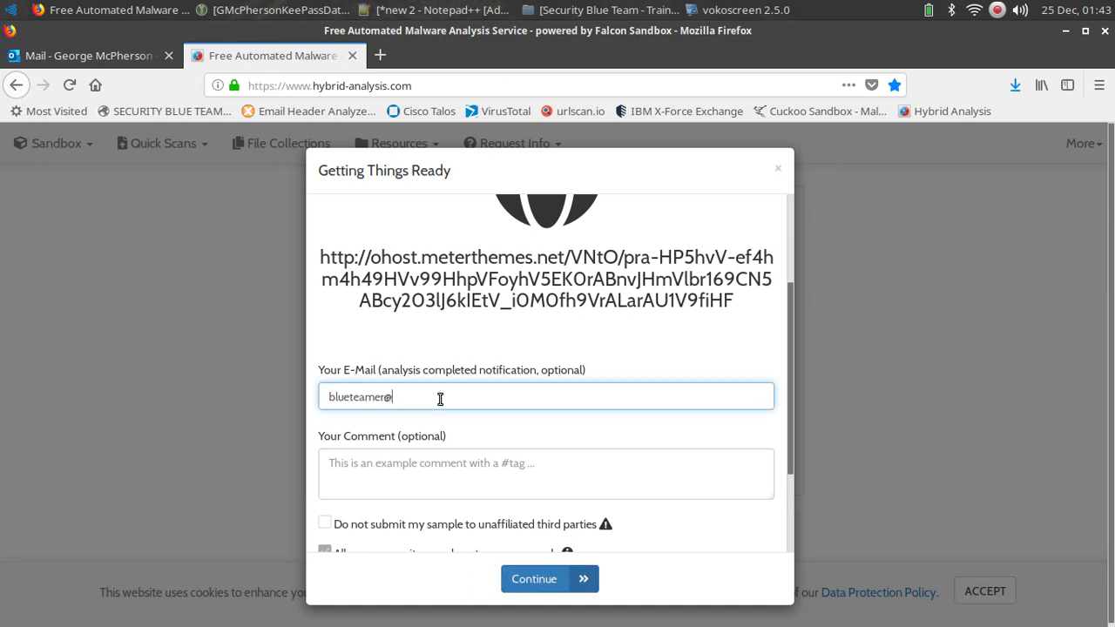
key("Tab")
type("none")
scroll(440, 399, "down", 3)
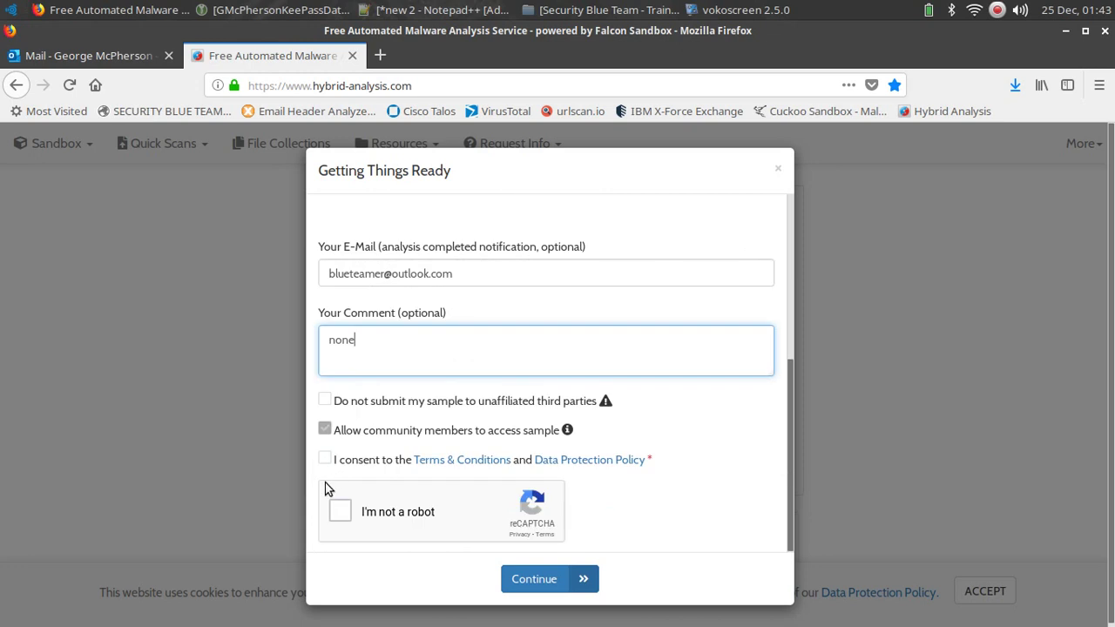
left_click(340, 511)
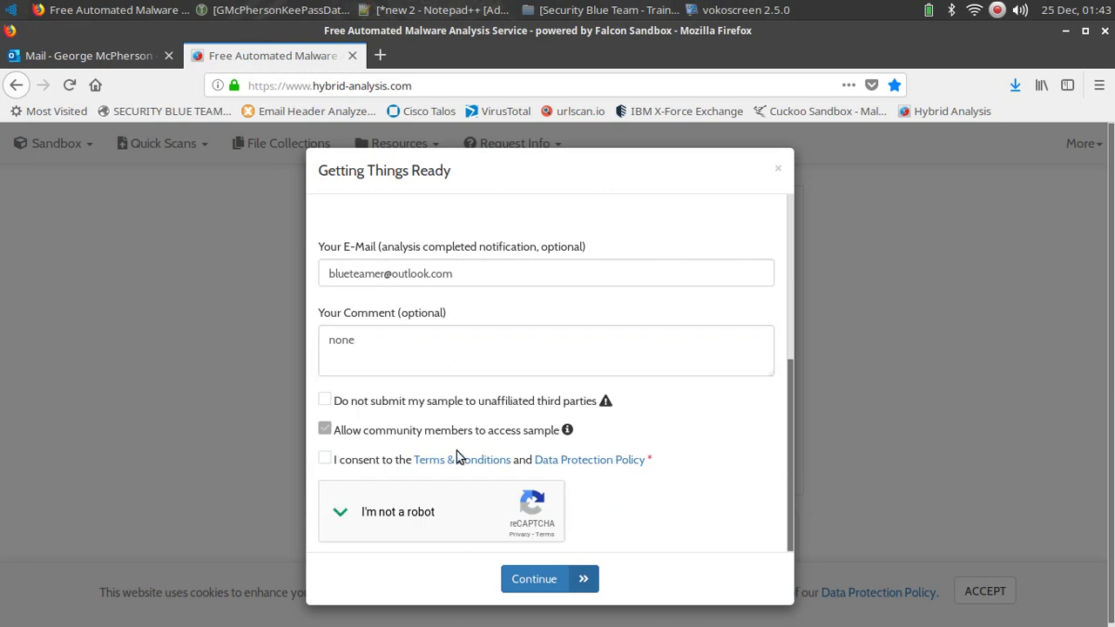
left_click(456, 452)
key("Return")
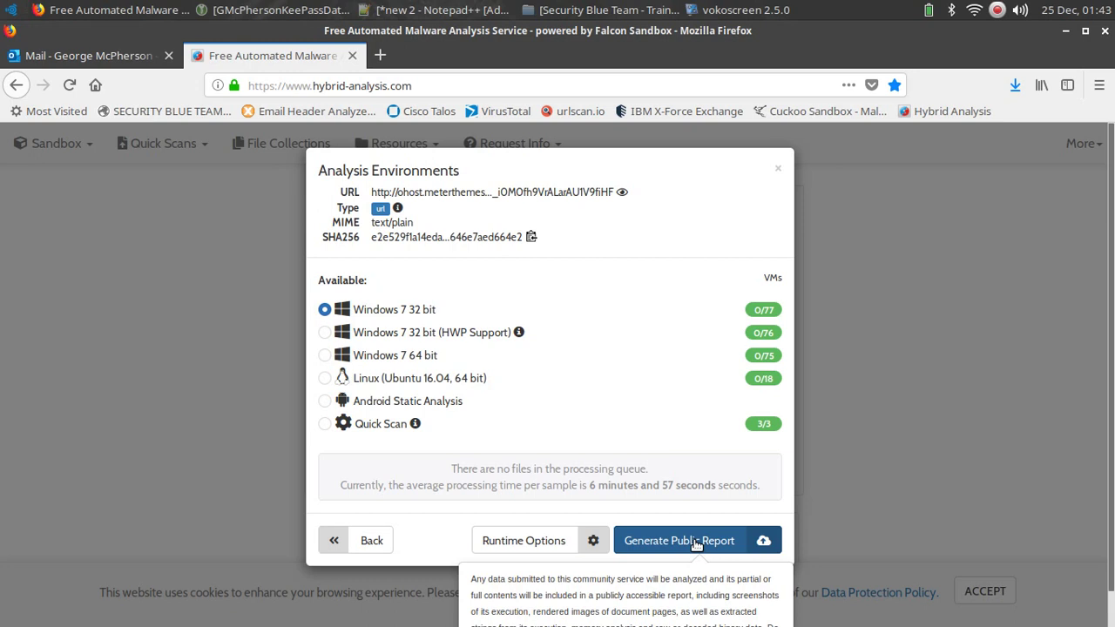
Generate the Windows 7 32 bit public report and review its suspicious 52/100 verdict.
left_click(697, 542)
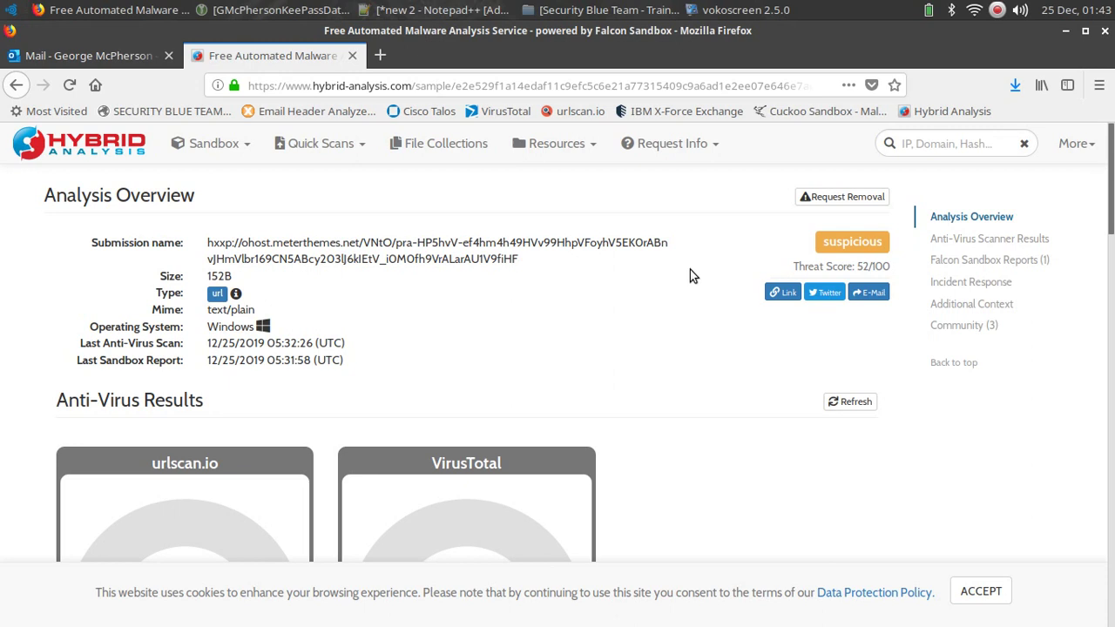
scroll(702, 296, "down", 4)
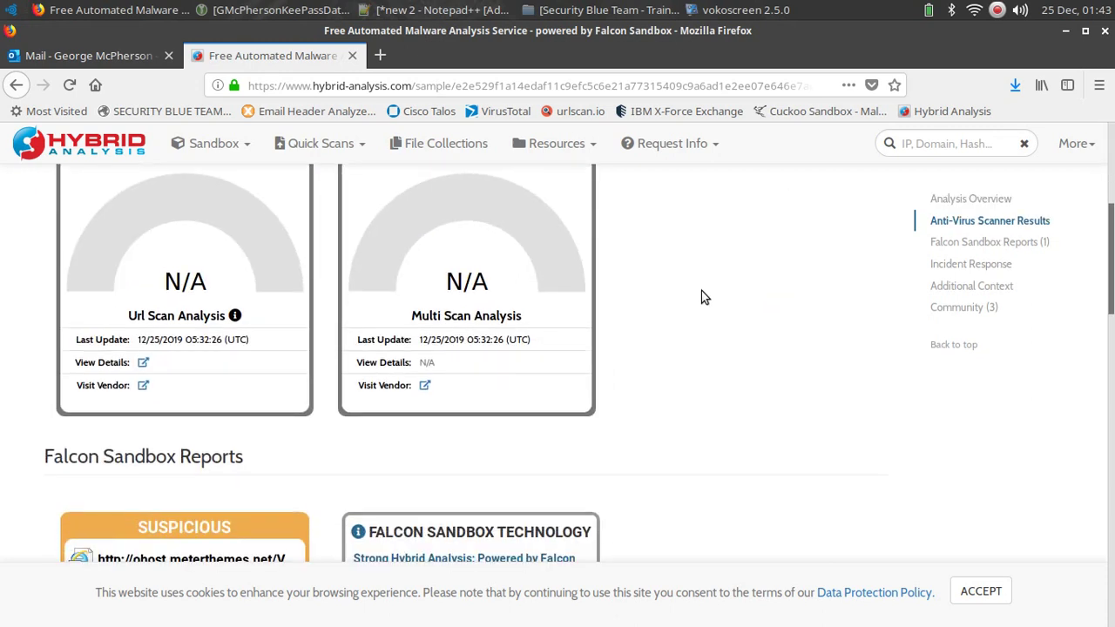
scroll(703, 297, "down", 4)
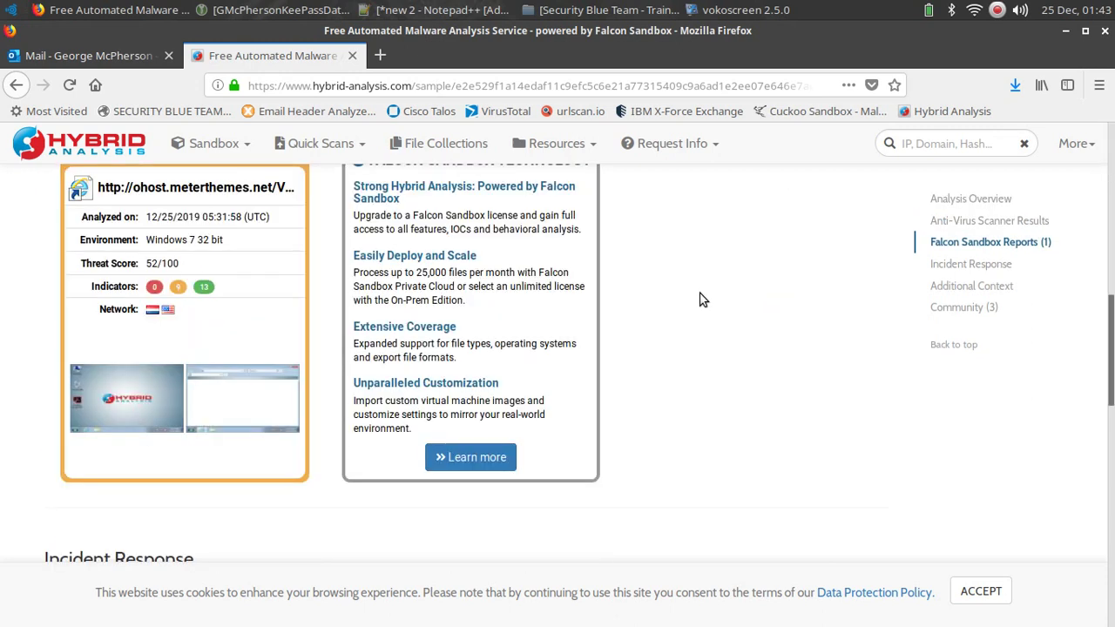
scroll(702, 299, "down", 5)
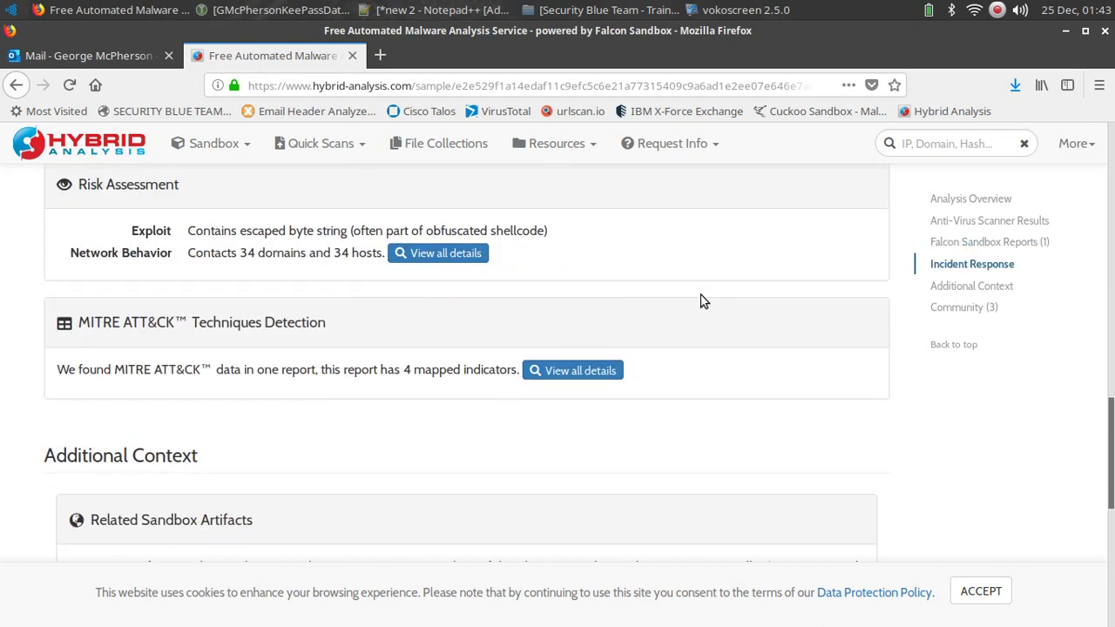
scroll(704, 302, "down", 3)
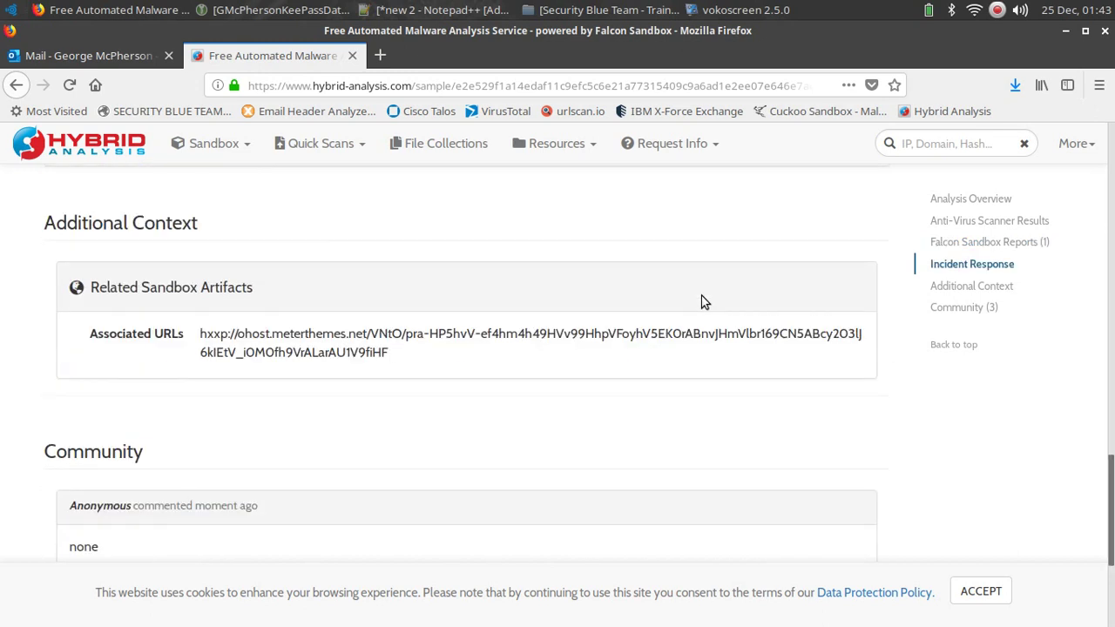
scroll(704, 301, "up", 4)
scroll(702, 296, "up", 10)
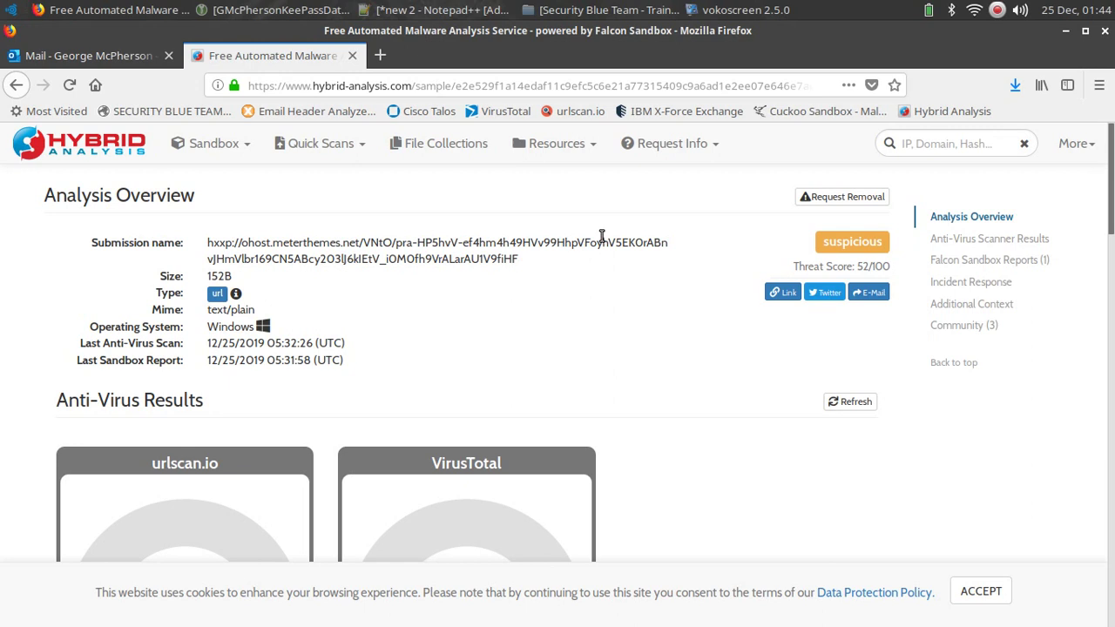
Back in the Outlook tab, choose View message source from the email's ... menu.
left_click(131, 54)
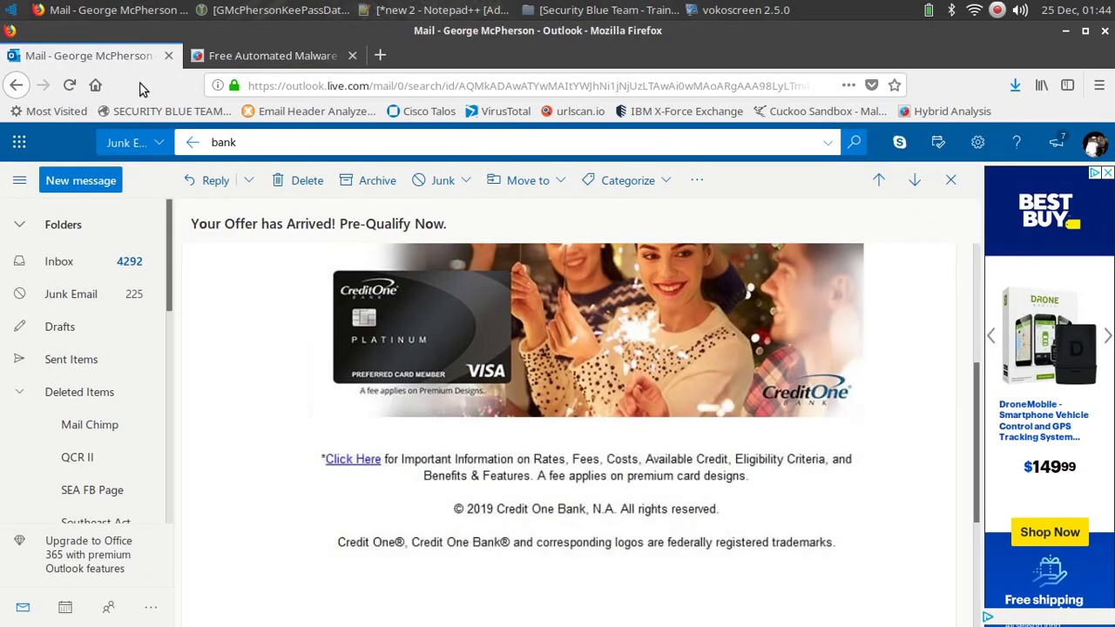
scroll(767, 392, "up", 5)
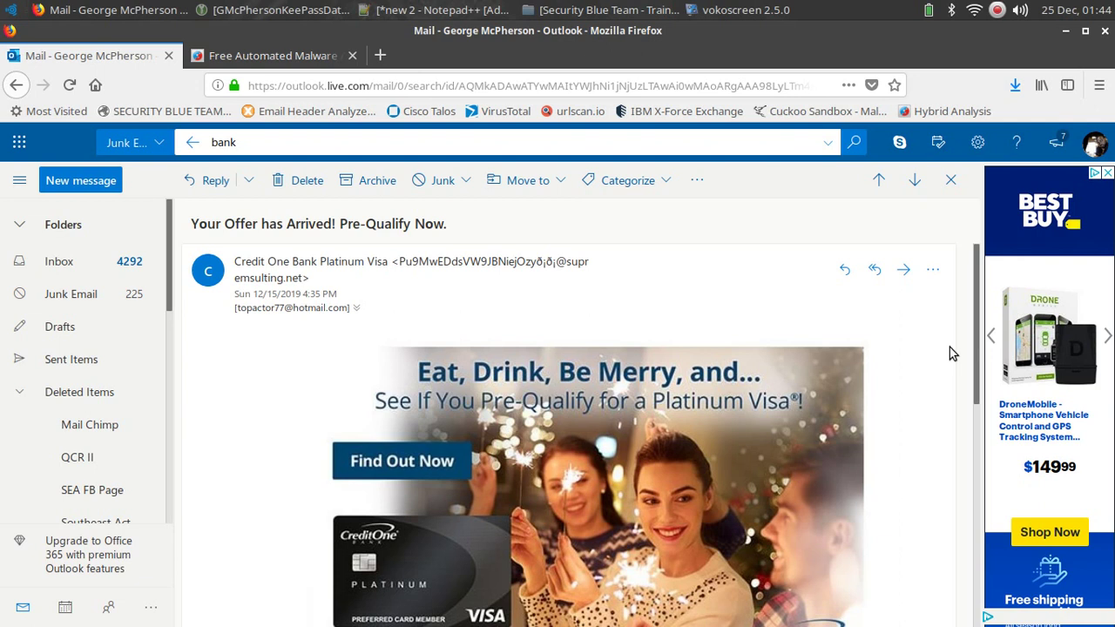
left_click(933, 272)
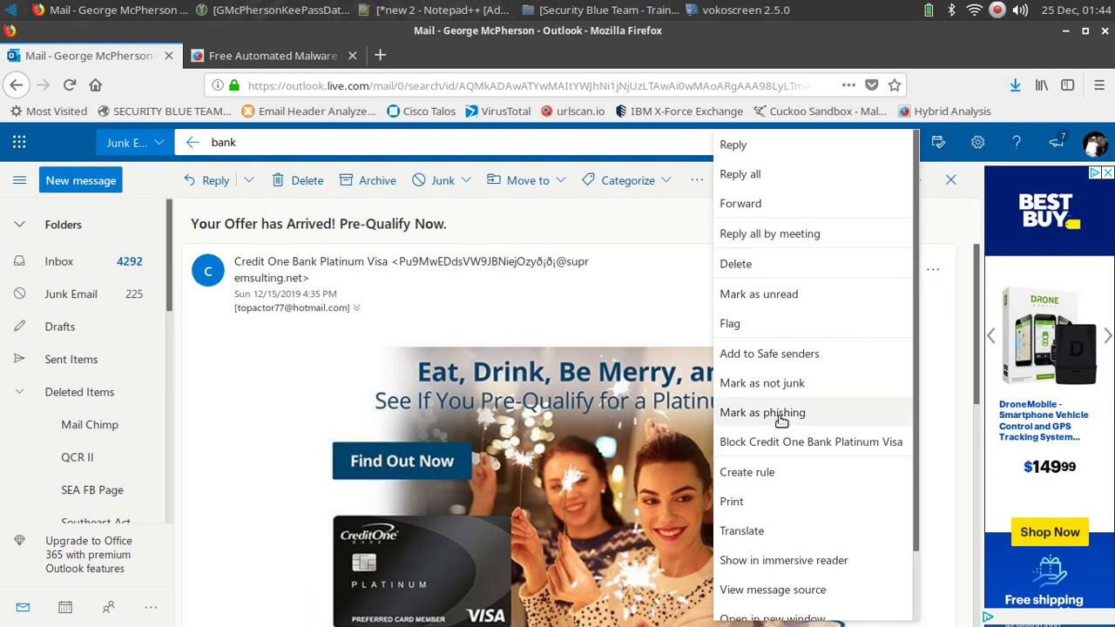
left_click(755, 590)
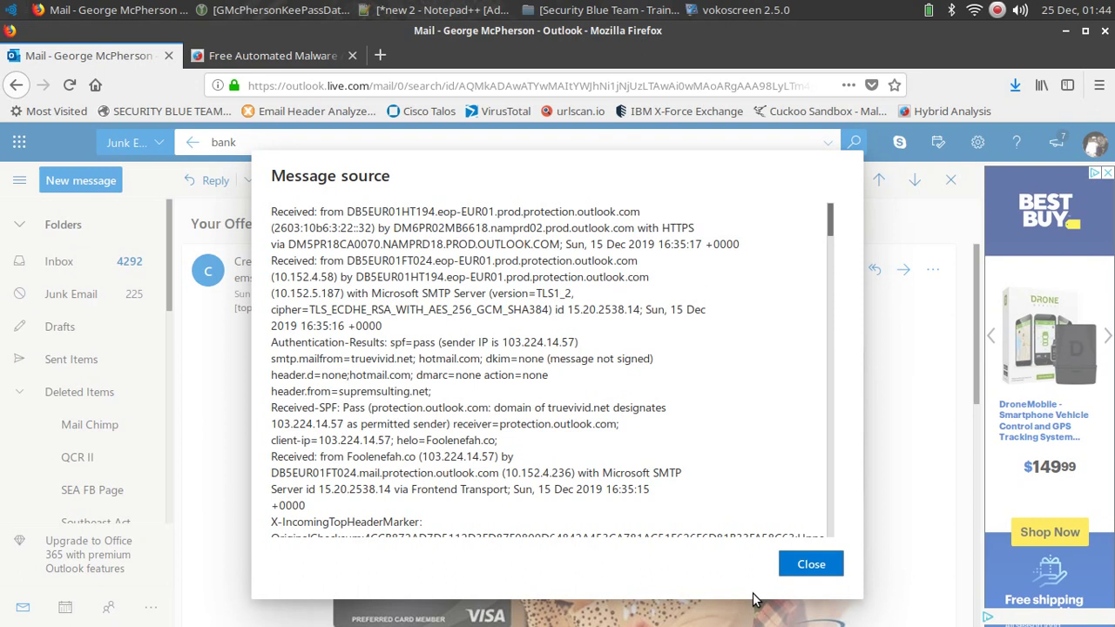
Select and copy the whole message source text, then open a new tab for MxToolbox.
right_click(419, 335)
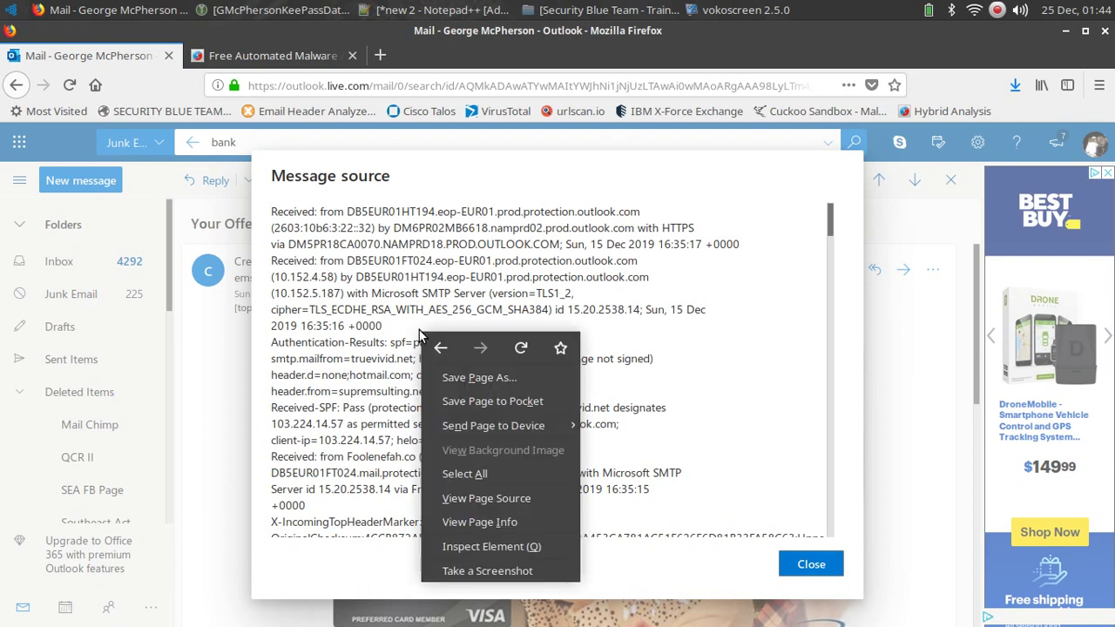
mouse_move(454, 431)
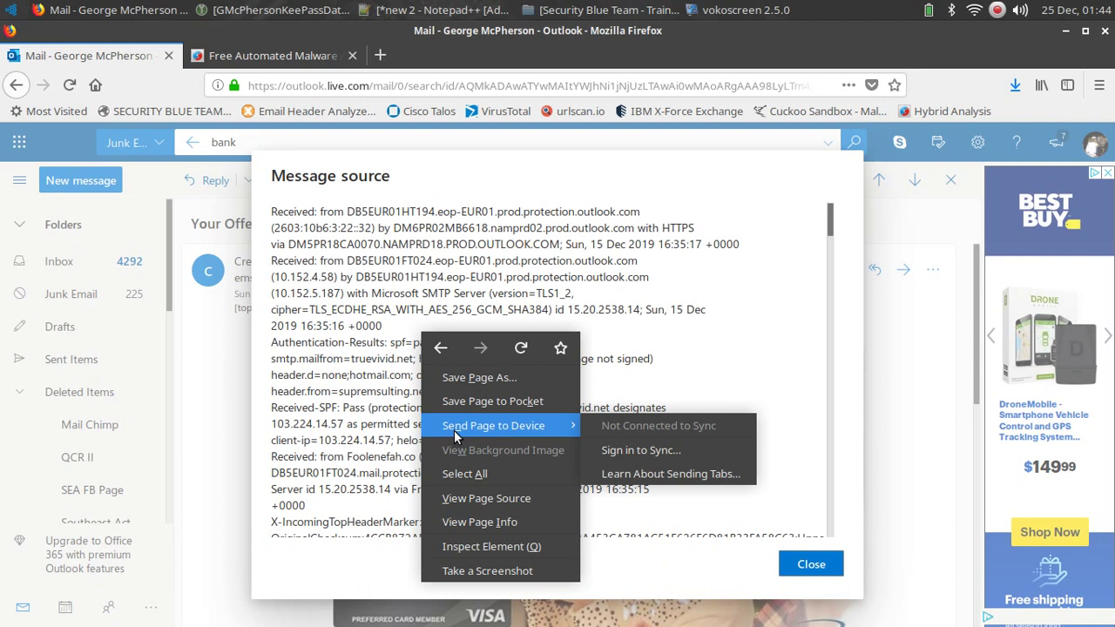
left_click(593, 403)
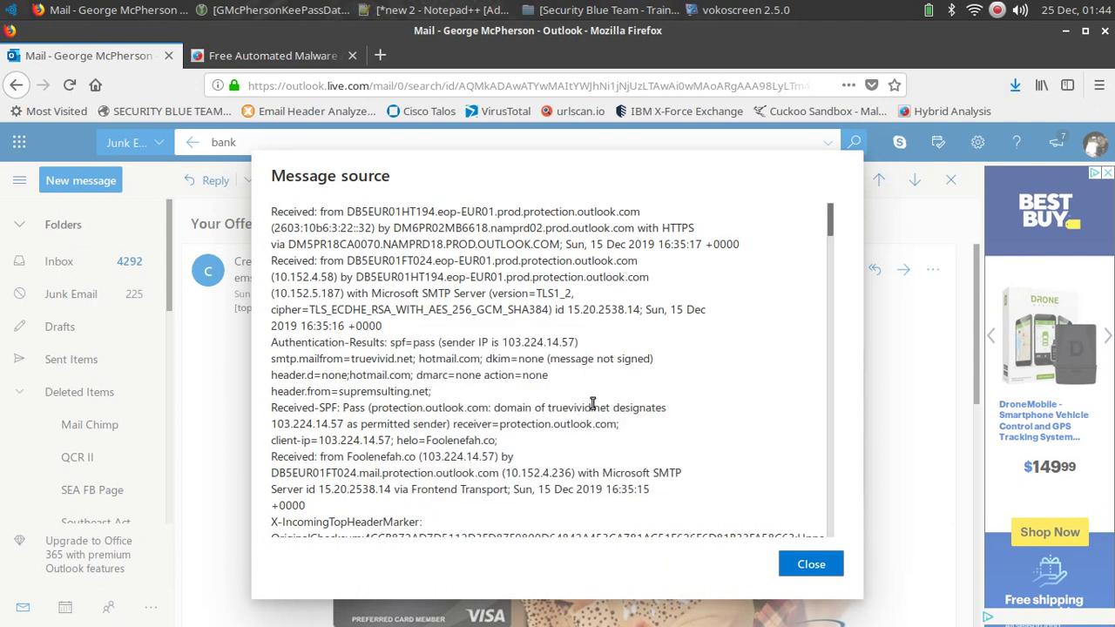
key("ctrl+a")
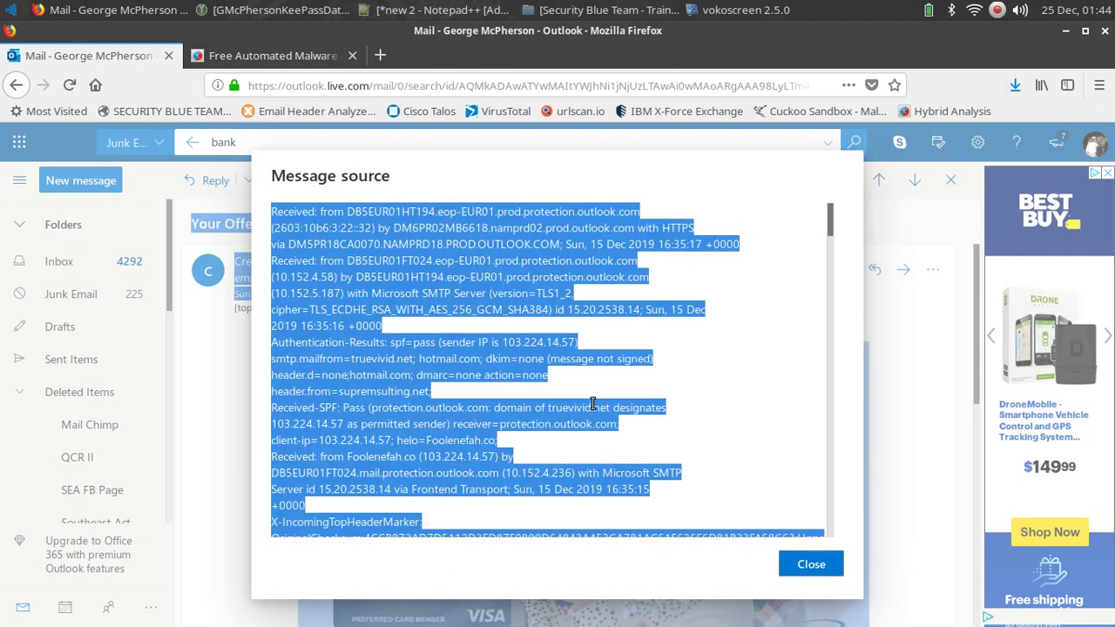
left_click(592, 404)
scroll(599, 418, "down", 10)
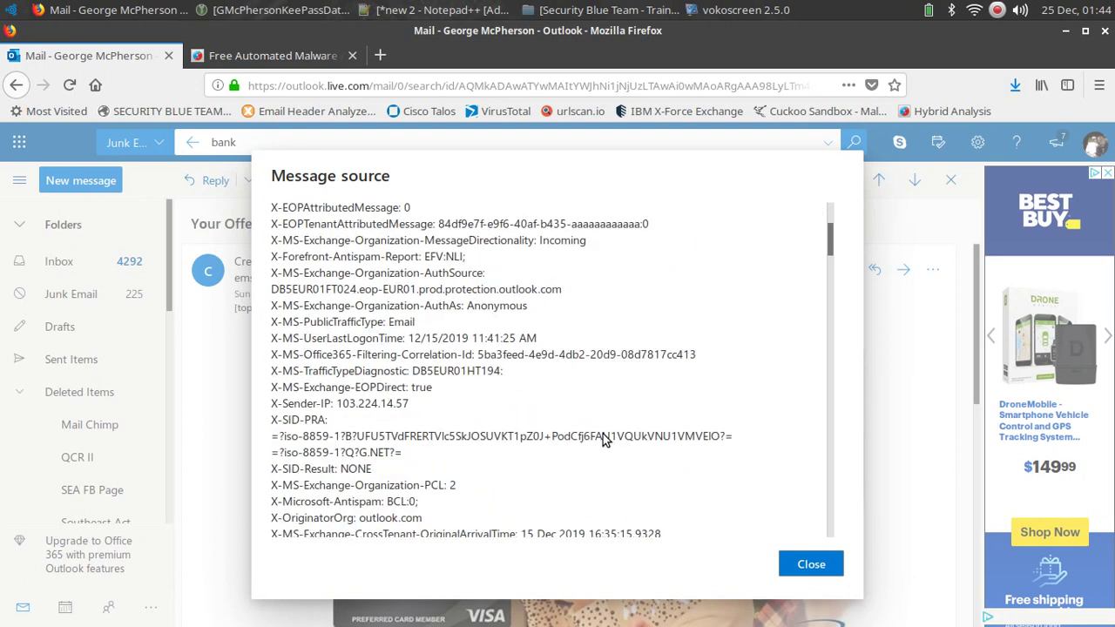
left_click_drag(831, 236, 765, 531)
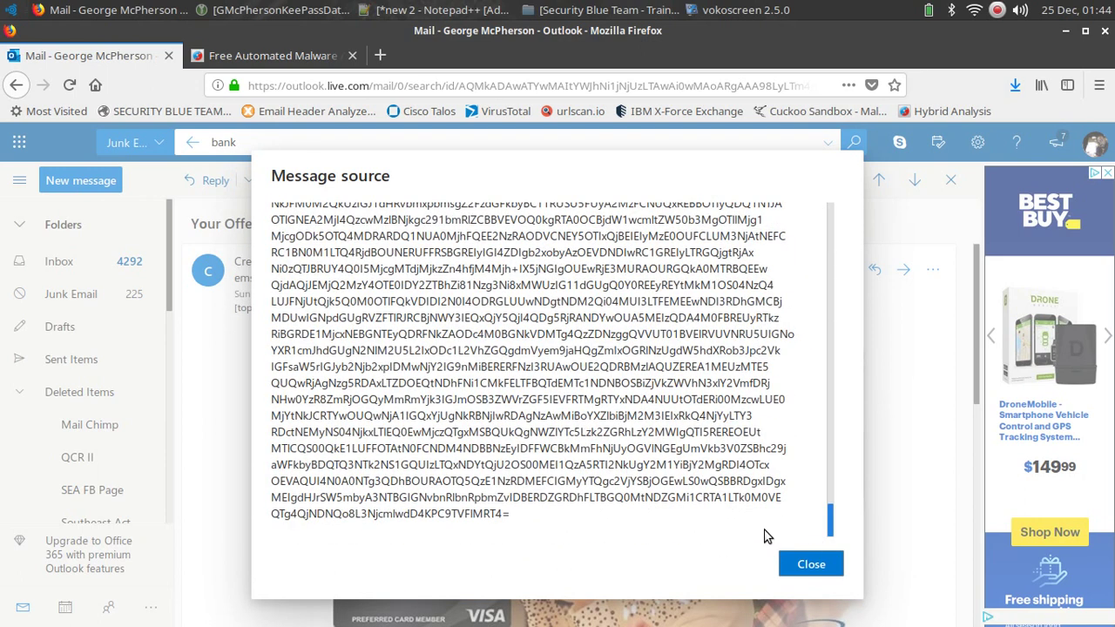
left_click_drag(588, 544, 269, 196)
right_click(294, 301)
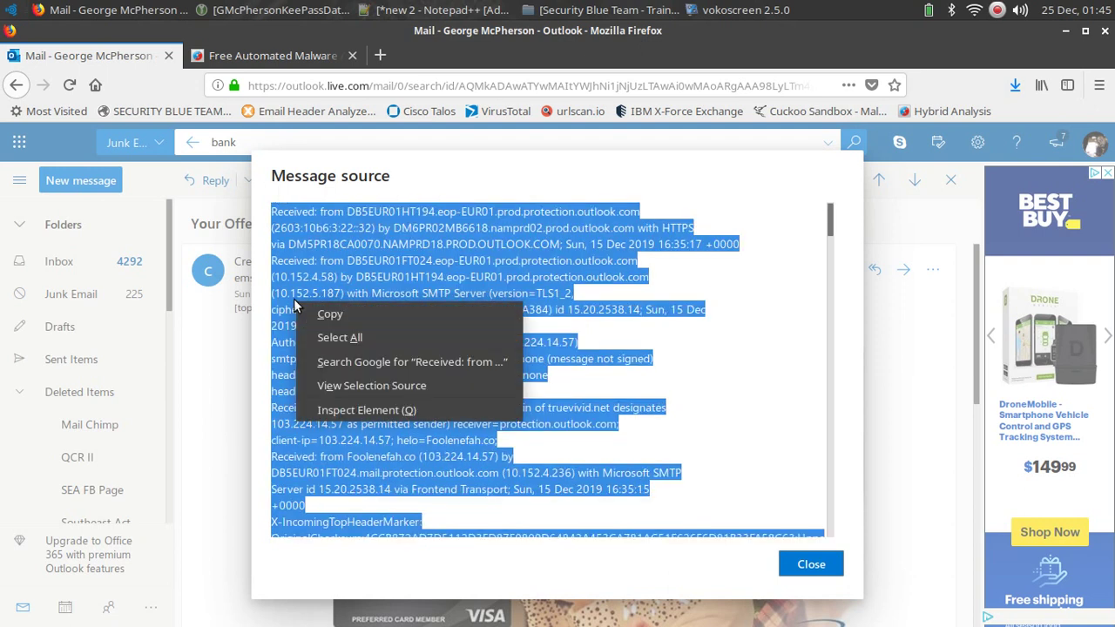
left_click(331, 315)
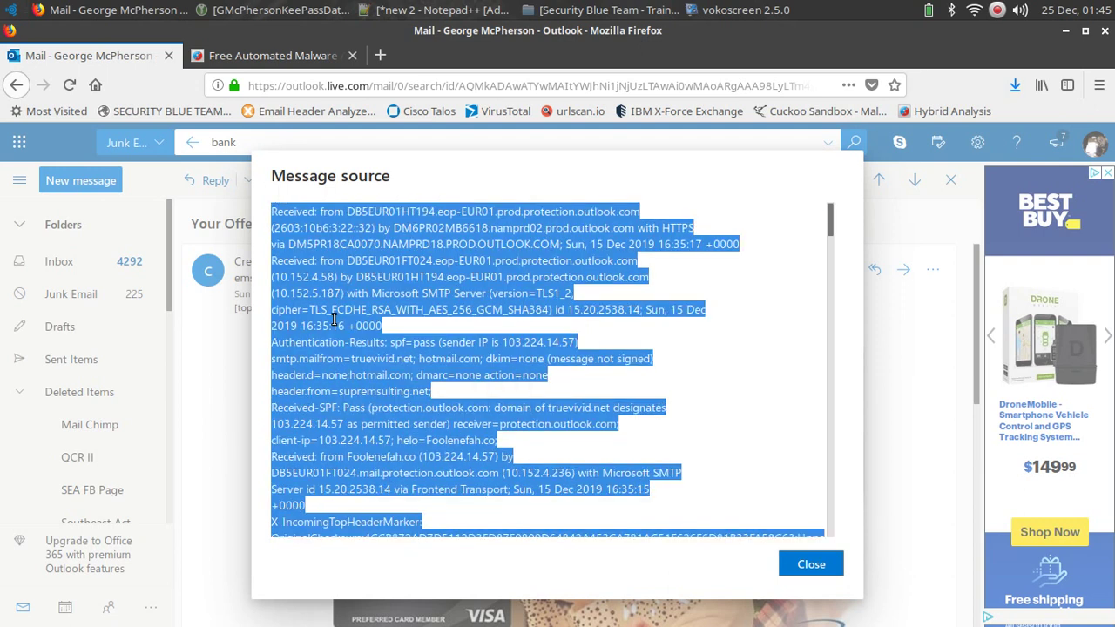
left_click(380, 55)
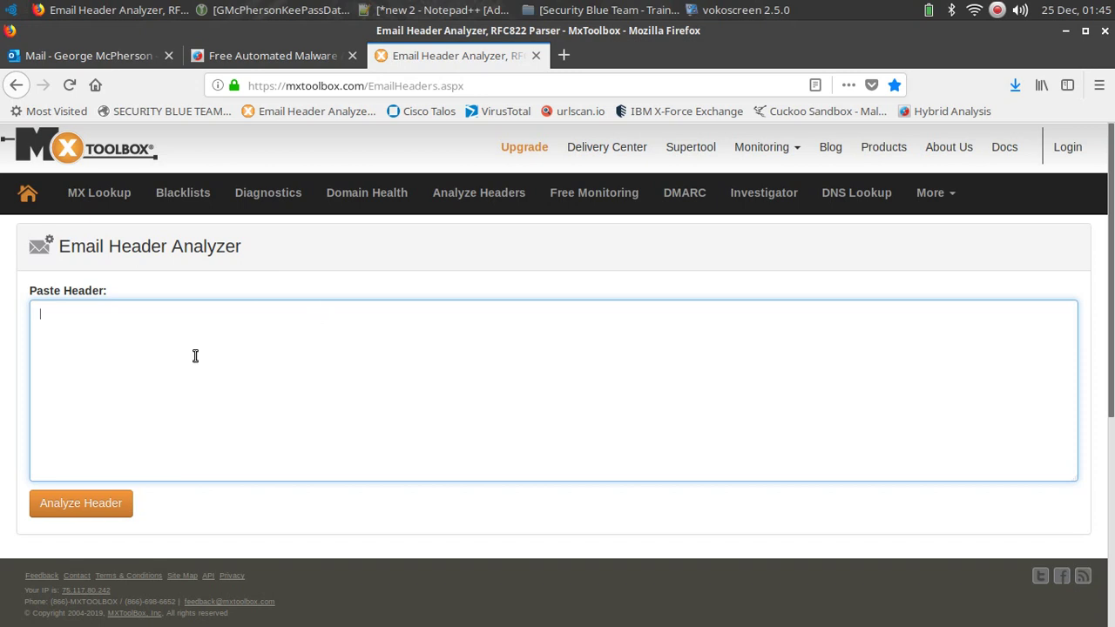
Paste the headers into MxToolbox's analyzer and review the relay hop and SPF/DKIM/DMARC results.
key("ctrl+v")
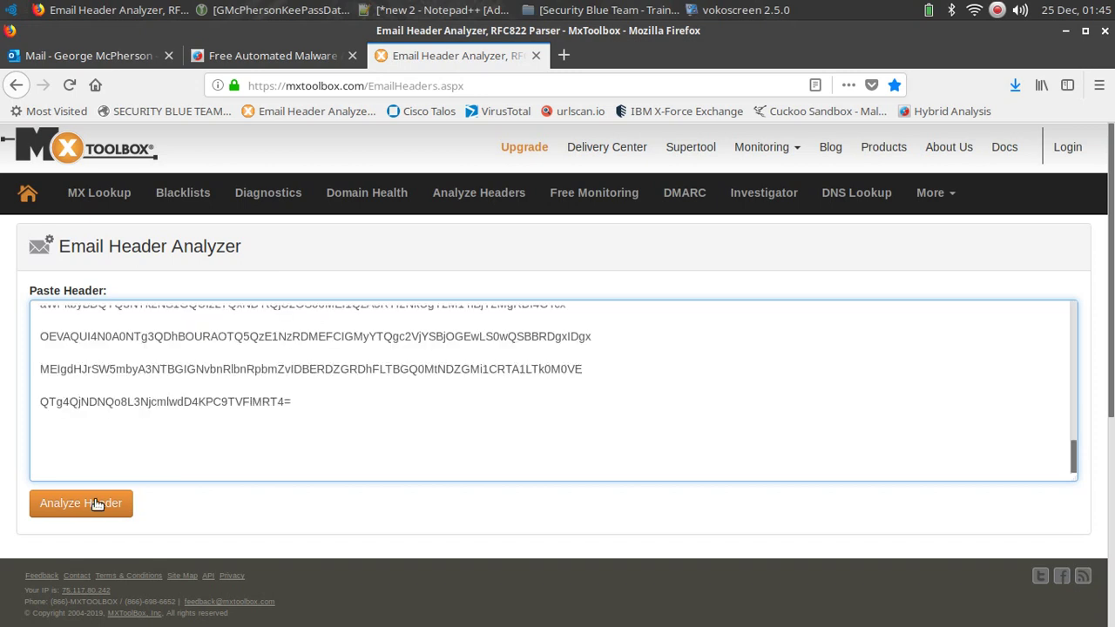
left_click(98, 504)
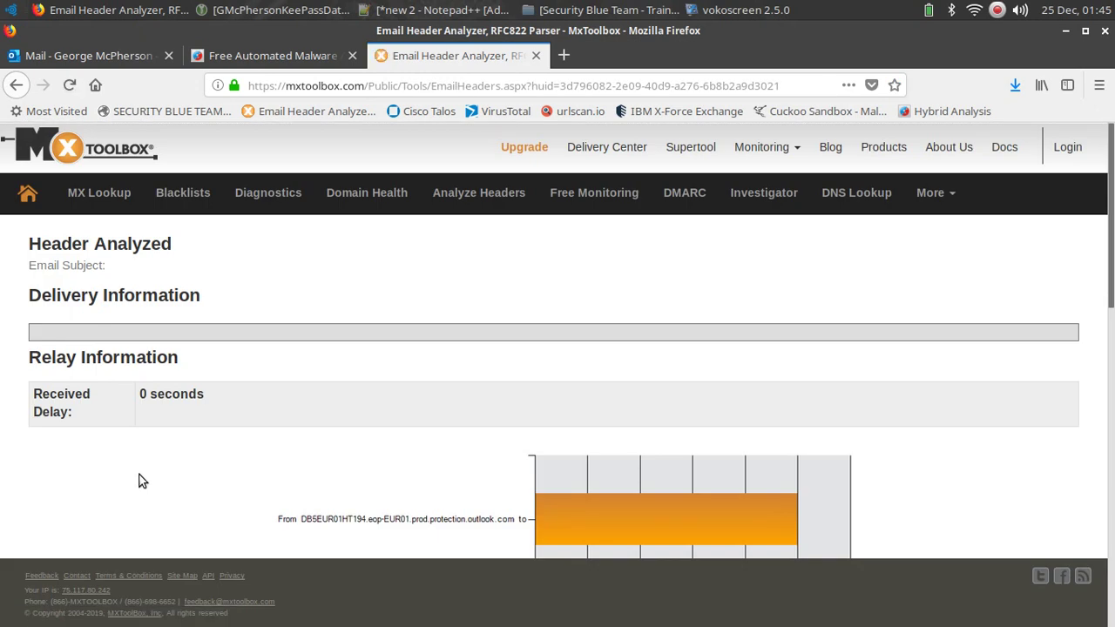
scroll(311, 418, "down", 3)
scroll(305, 417, "down", 5)
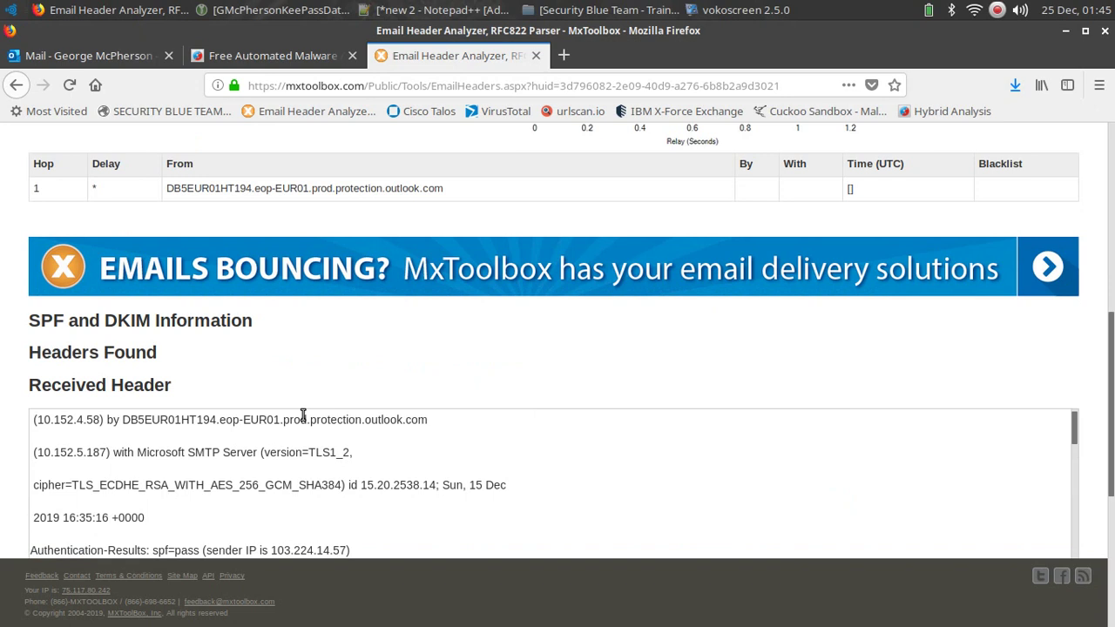
scroll(303, 416, "down", 2)
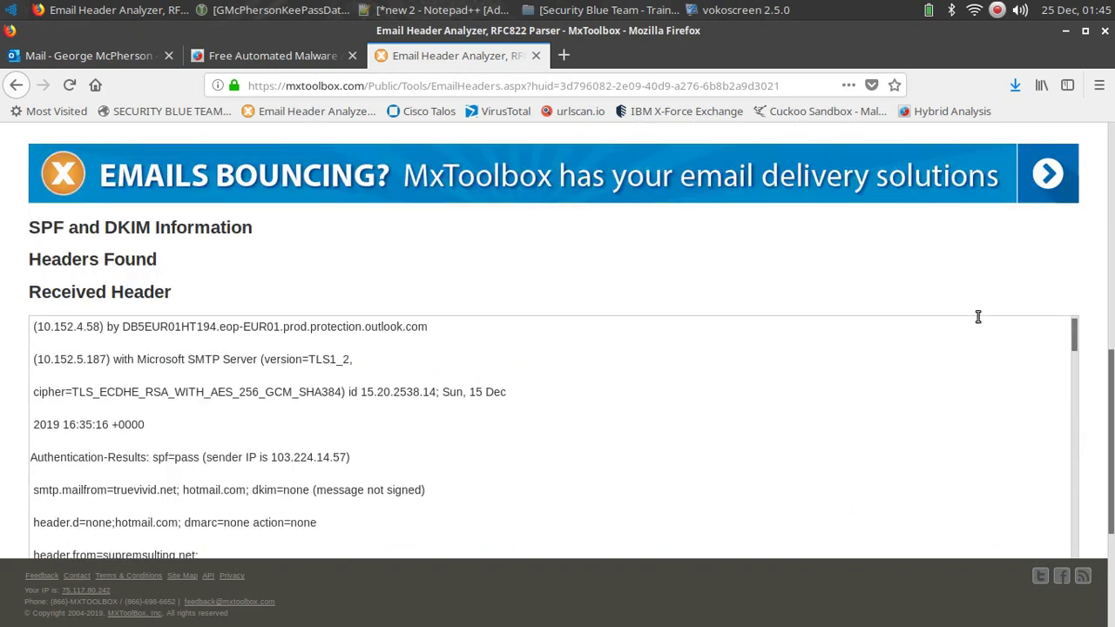
scroll(275, 394, "up", 8)
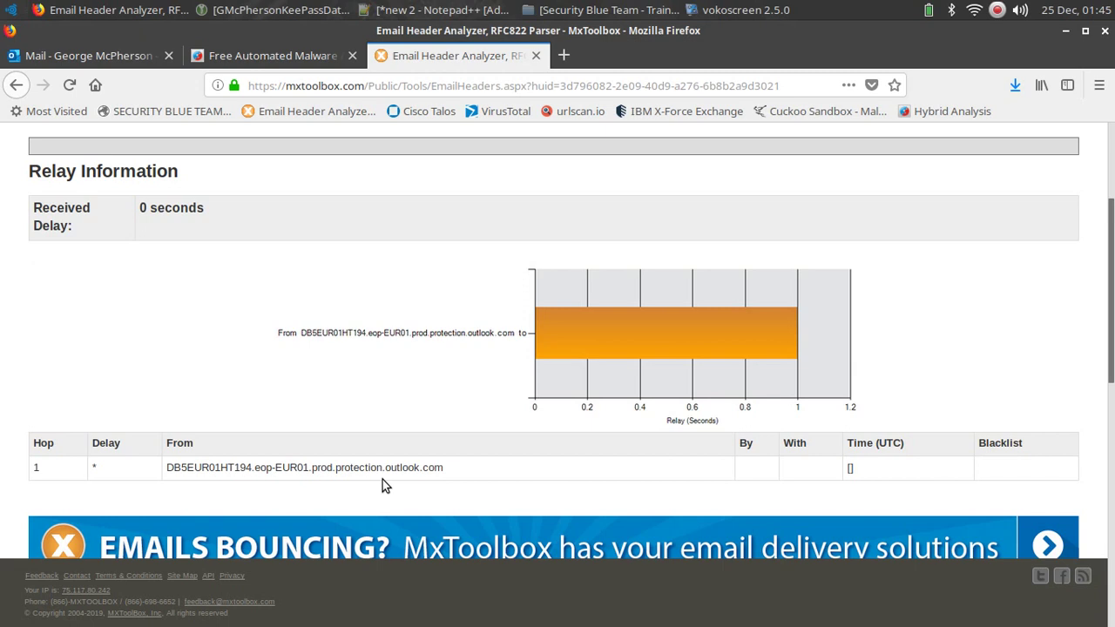
scroll(383, 479, "down", 3)
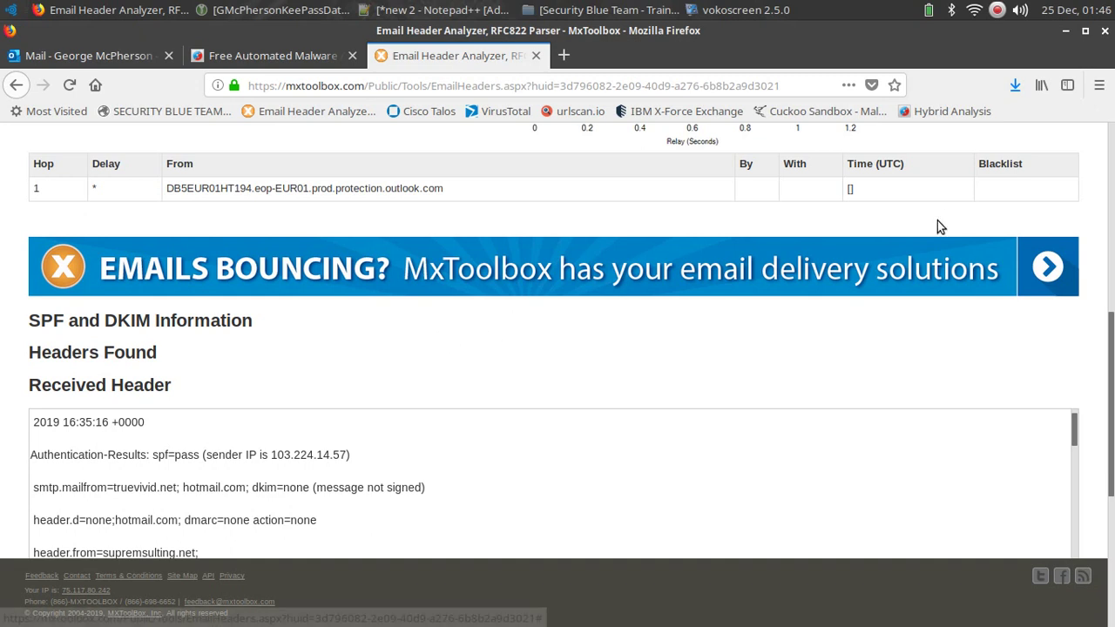
Paste the copied message source into the Notepad++ 'new 2' document.
left_click(443, 12)
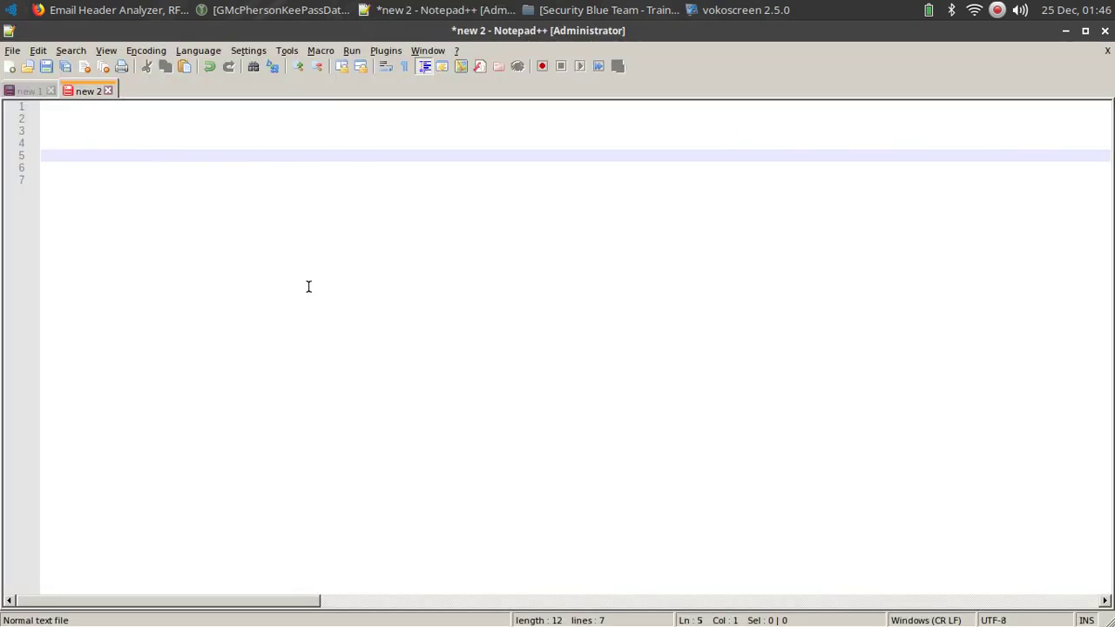
right_click(86, 156)
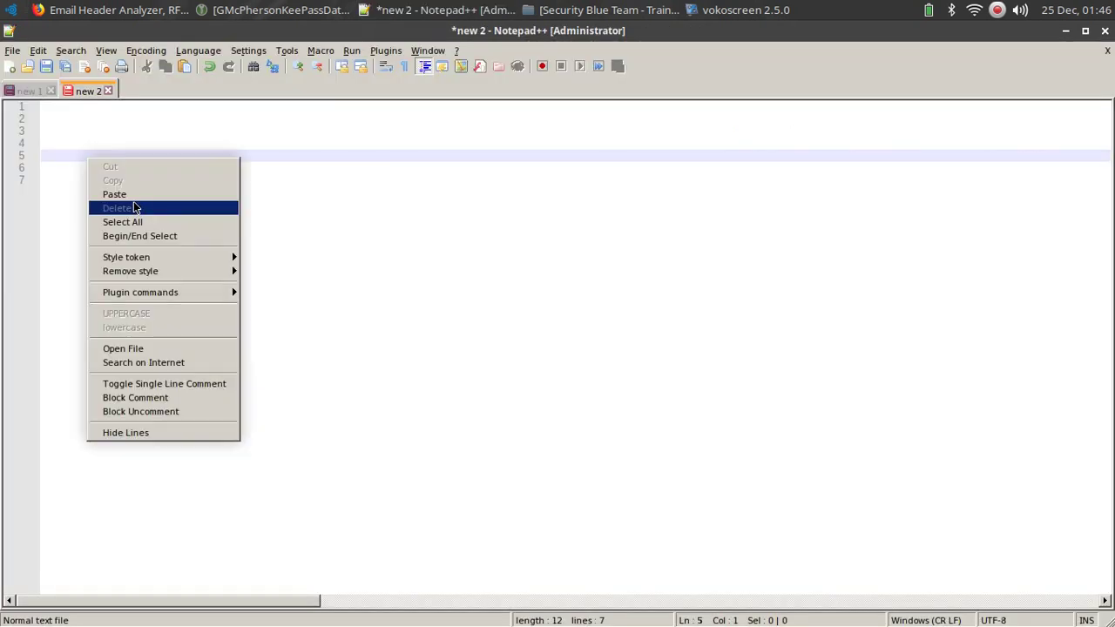
left_click(137, 192)
Scroll to the top and select the sender IP 103.224.14.57 on line 21.
scroll(247, 292, "up", 1)
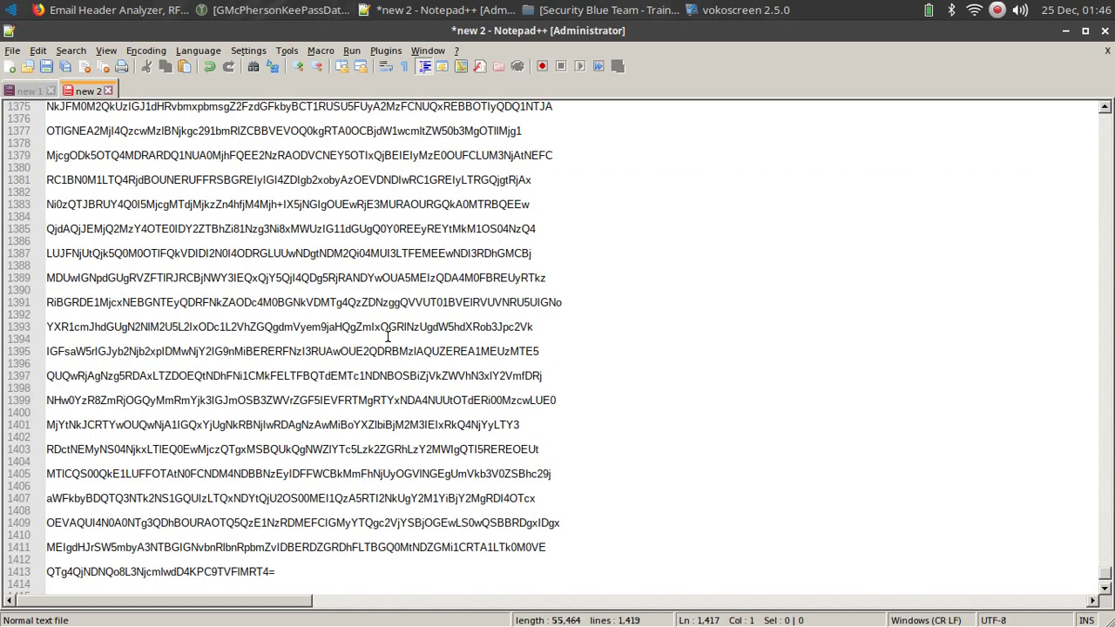
scroll(388, 335, "up", 9)
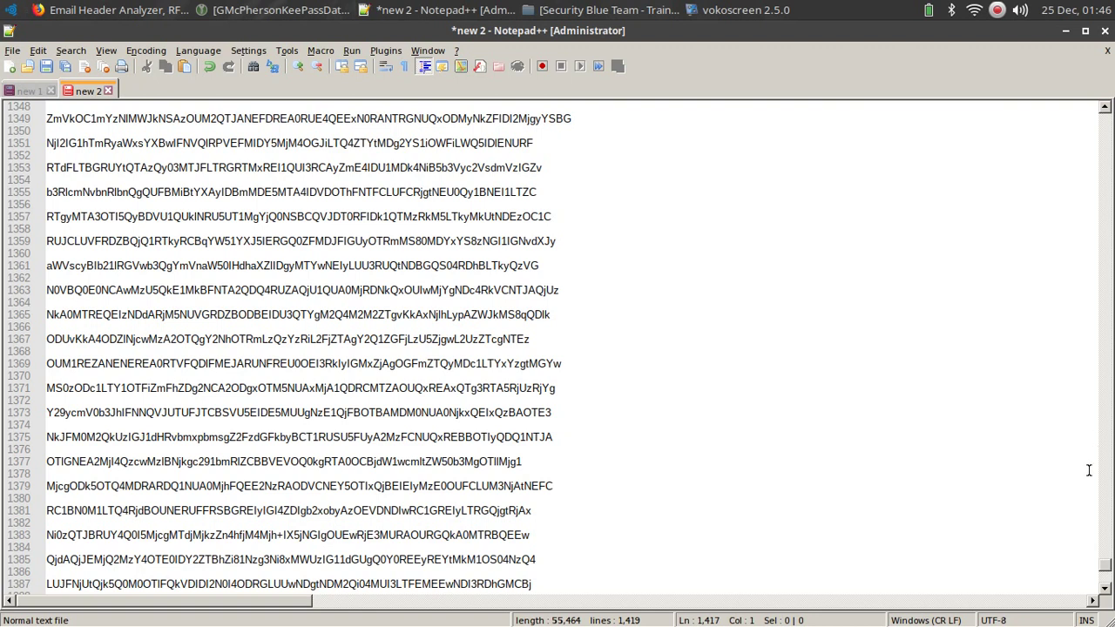
left_click_drag(1104, 565, 1105, 165)
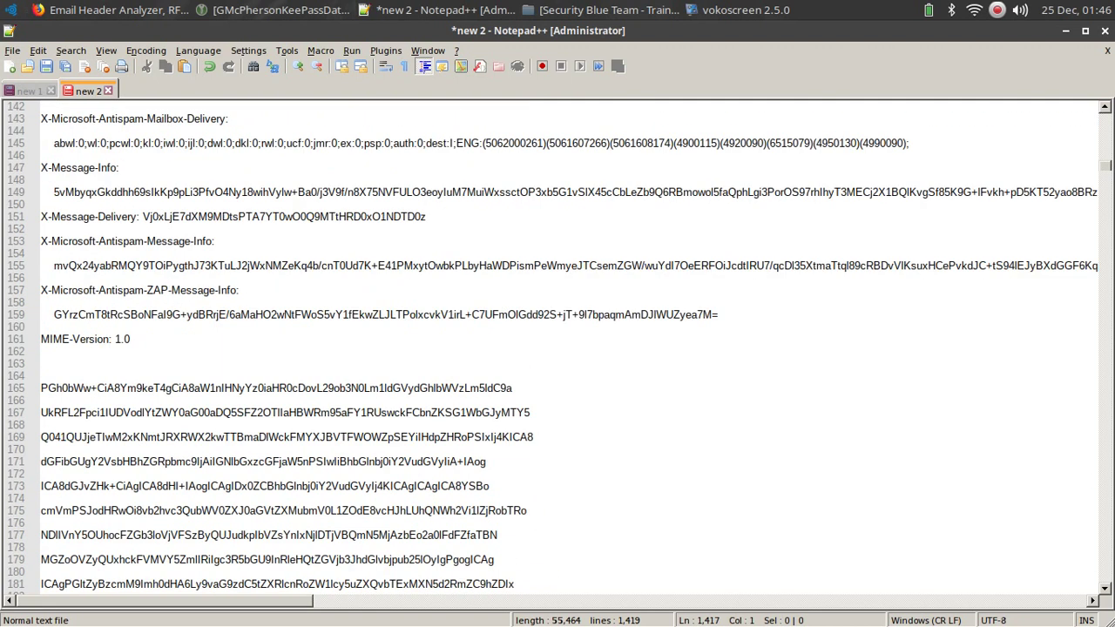
scroll(419, 274, "up", 20)
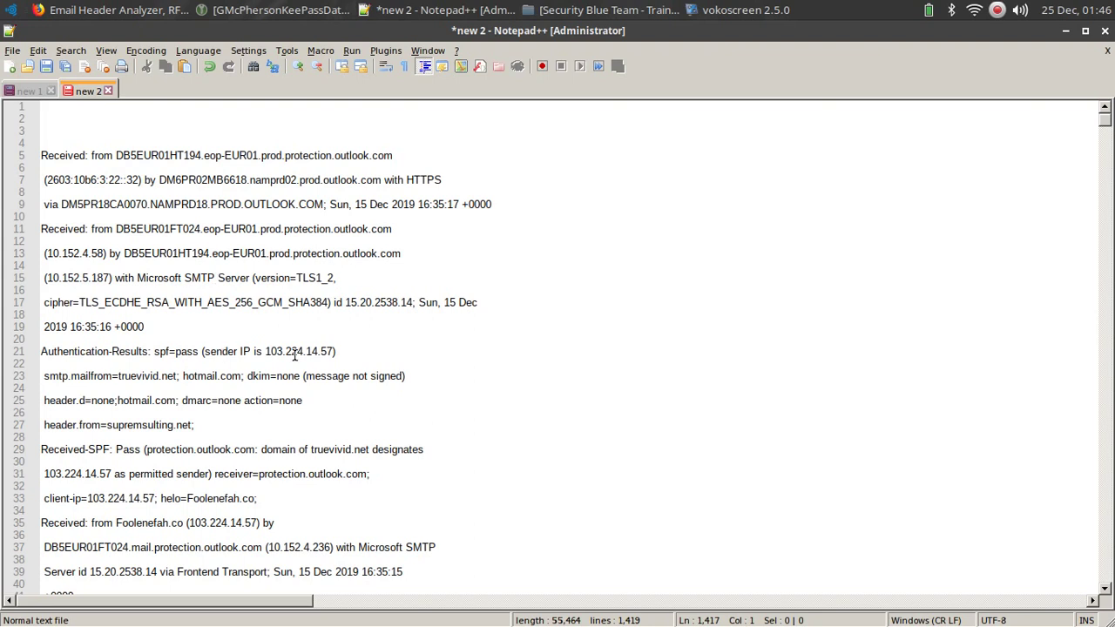
double_click(294, 353)
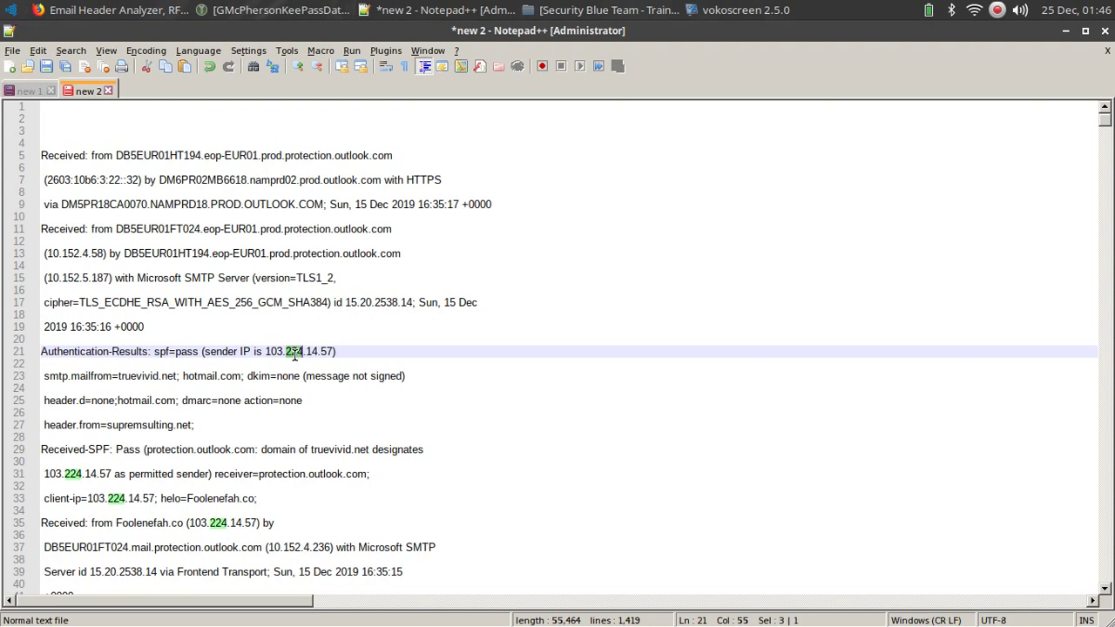
left_click(324, 351)
left_click_drag(324, 351, 267, 346)
key("ctrl+c")
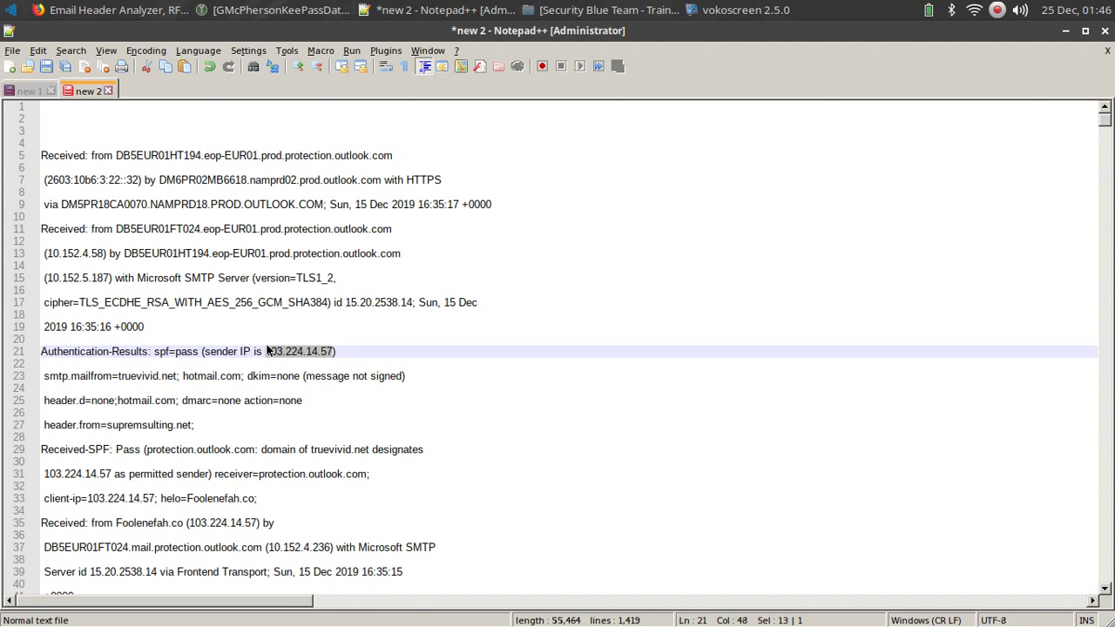
Search IBM X-Force Exchange for 103.224.14.57 to open its risk-1 Pakistan IP report.
left_click(115, 10)
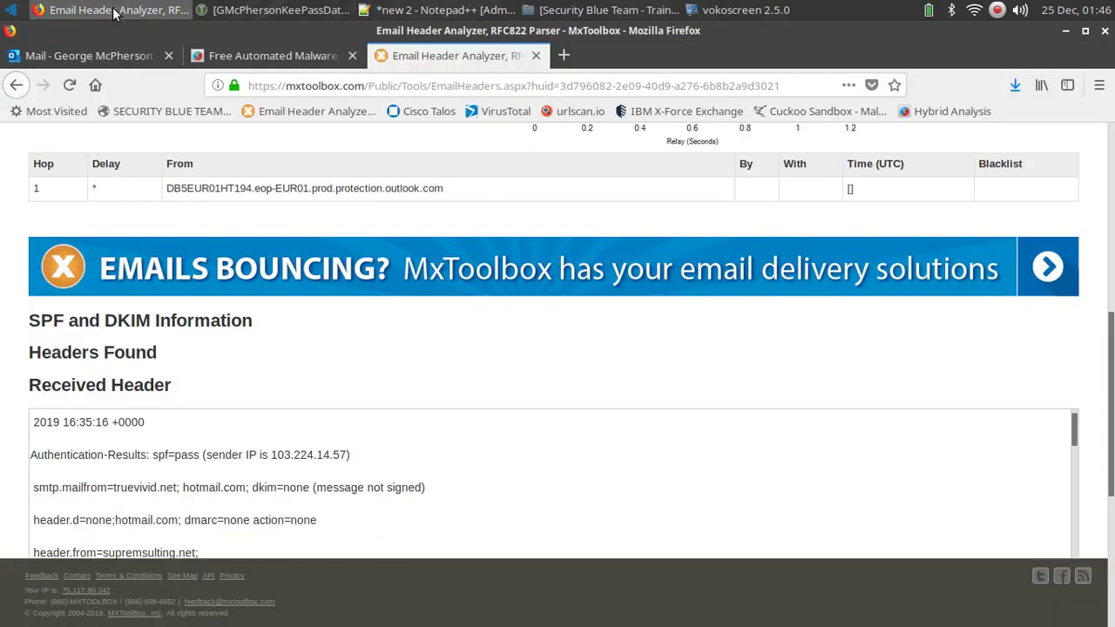
left_click(564, 56)
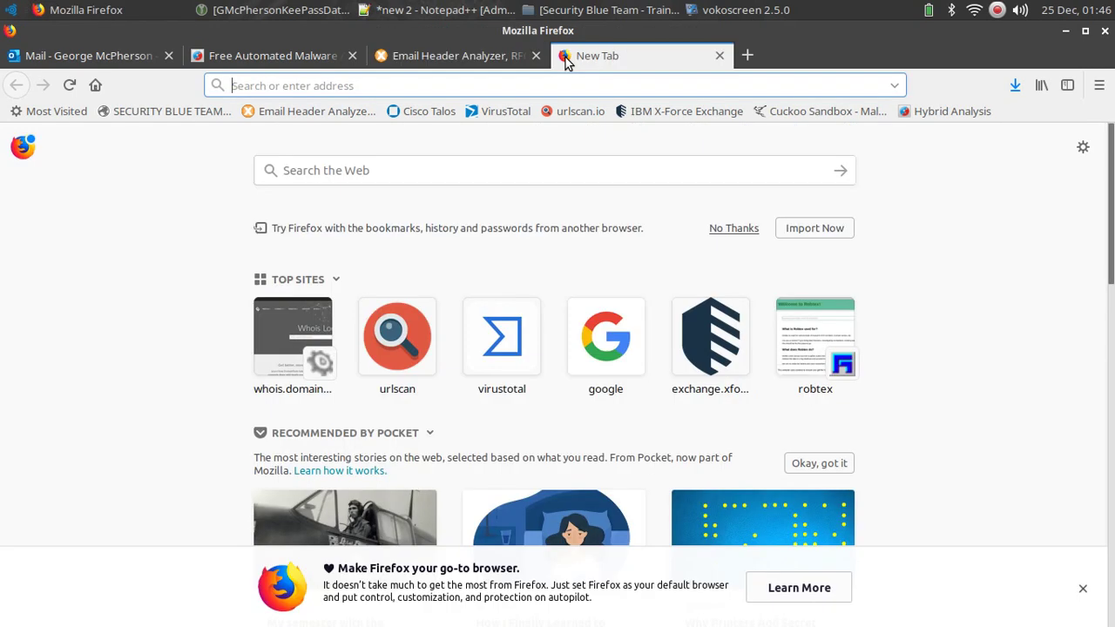
left_click(654, 112)
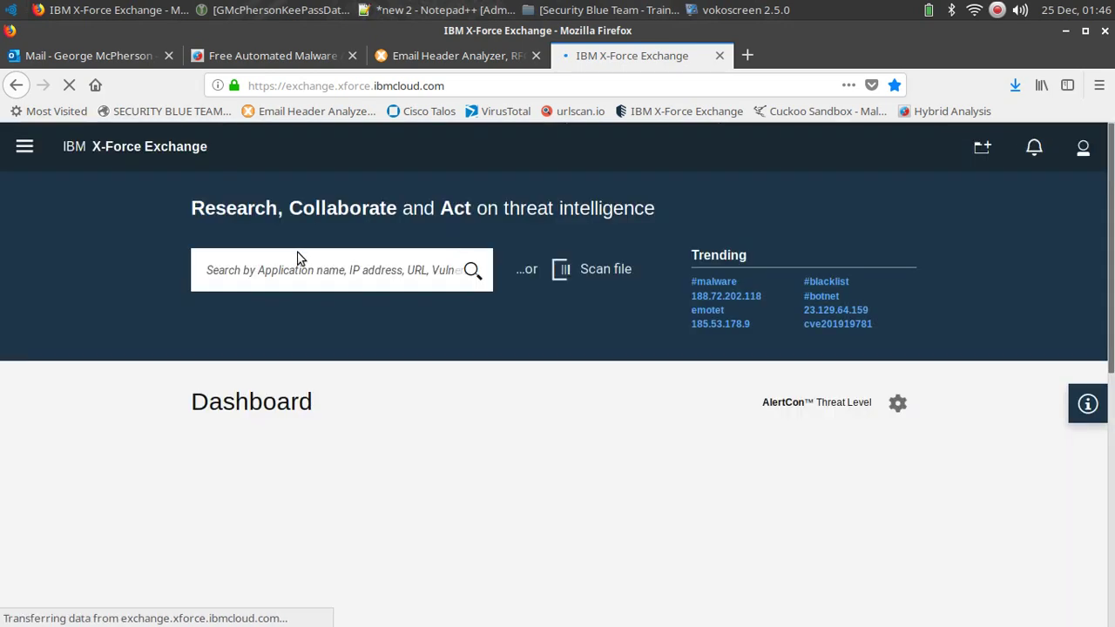
left_click(276, 274)
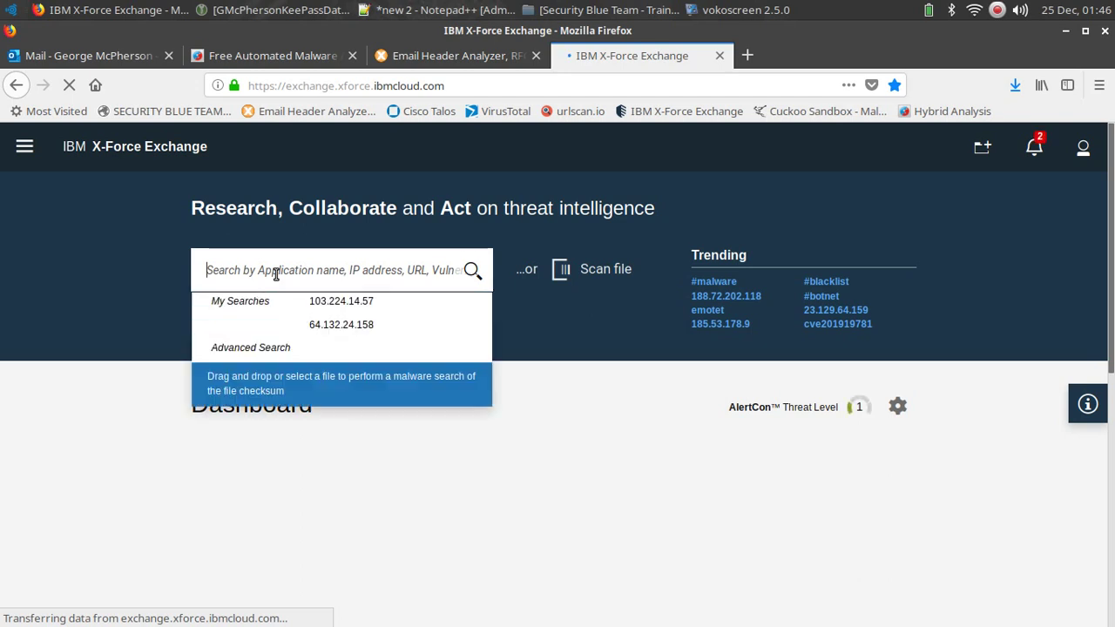
key("ctrl+v")
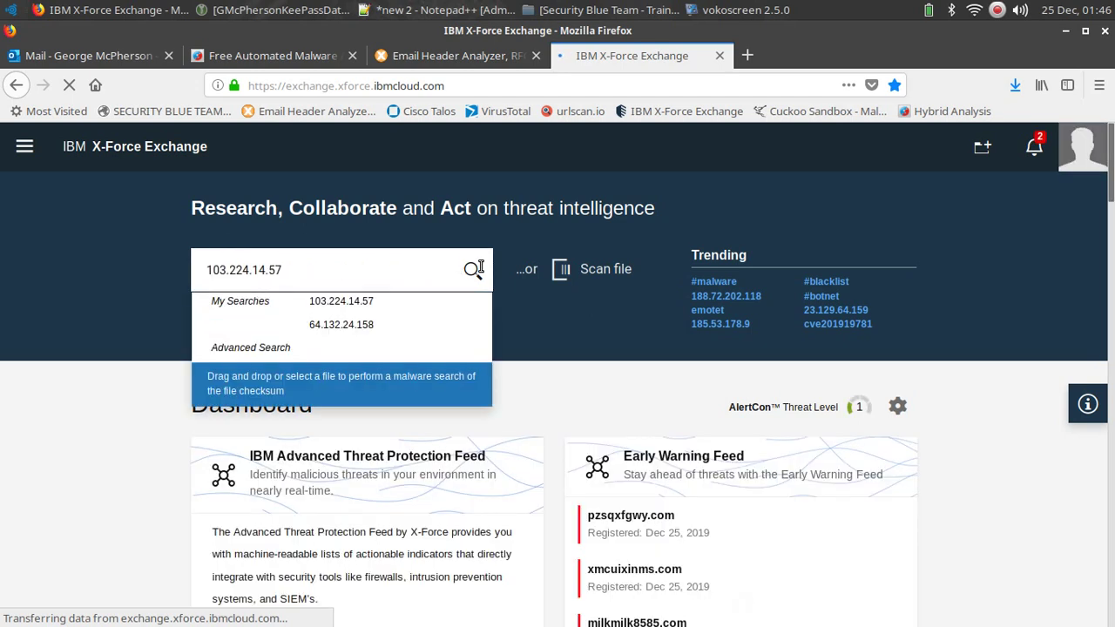
left_click(474, 270)
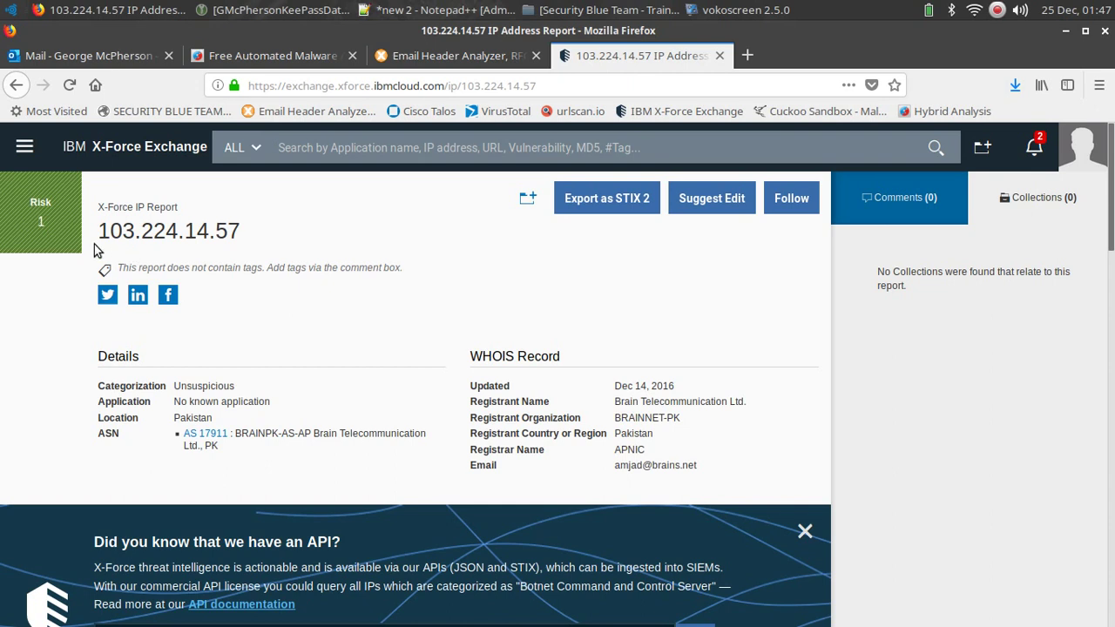
scroll(462, 340, "down", 5)
scroll(462, 339, "down", 10)
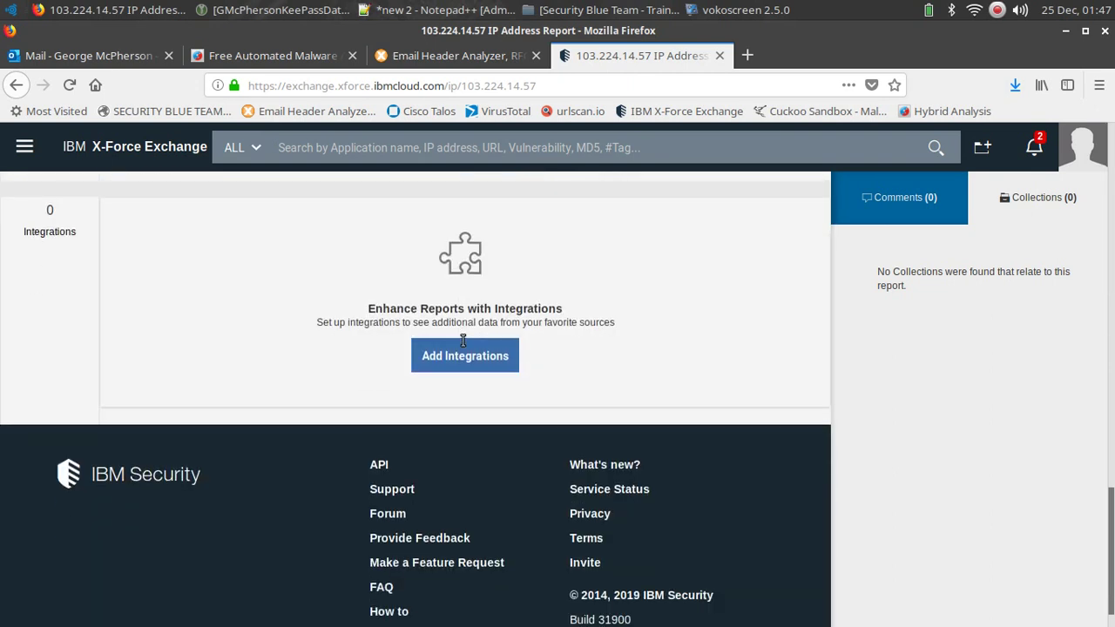
scroll(462, 340, "up", 5)
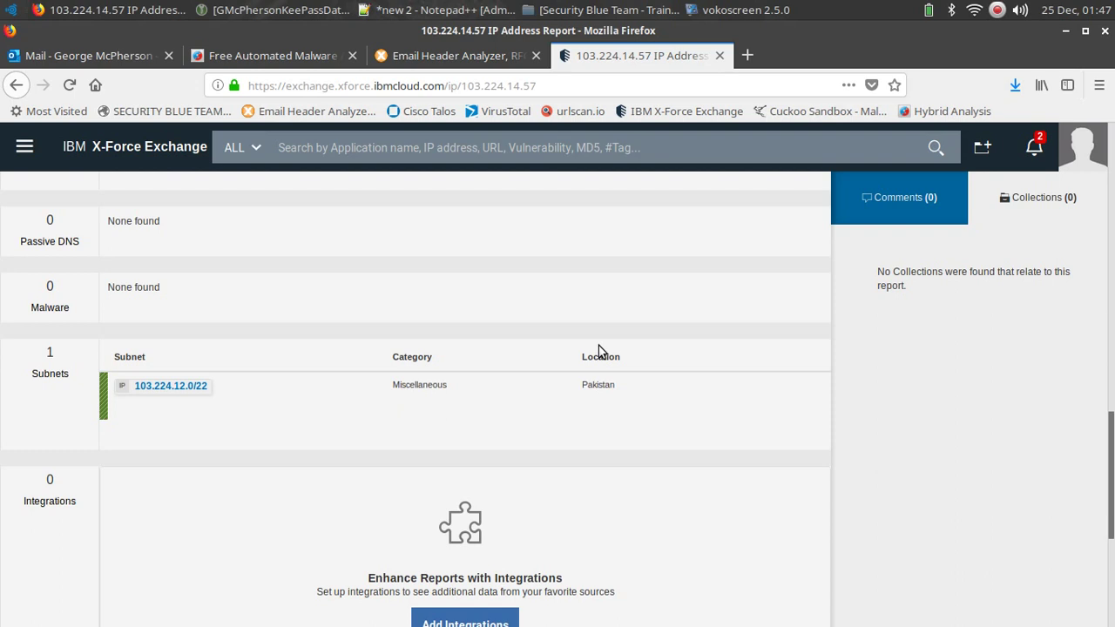
scroll(601, 353, "up", 5)
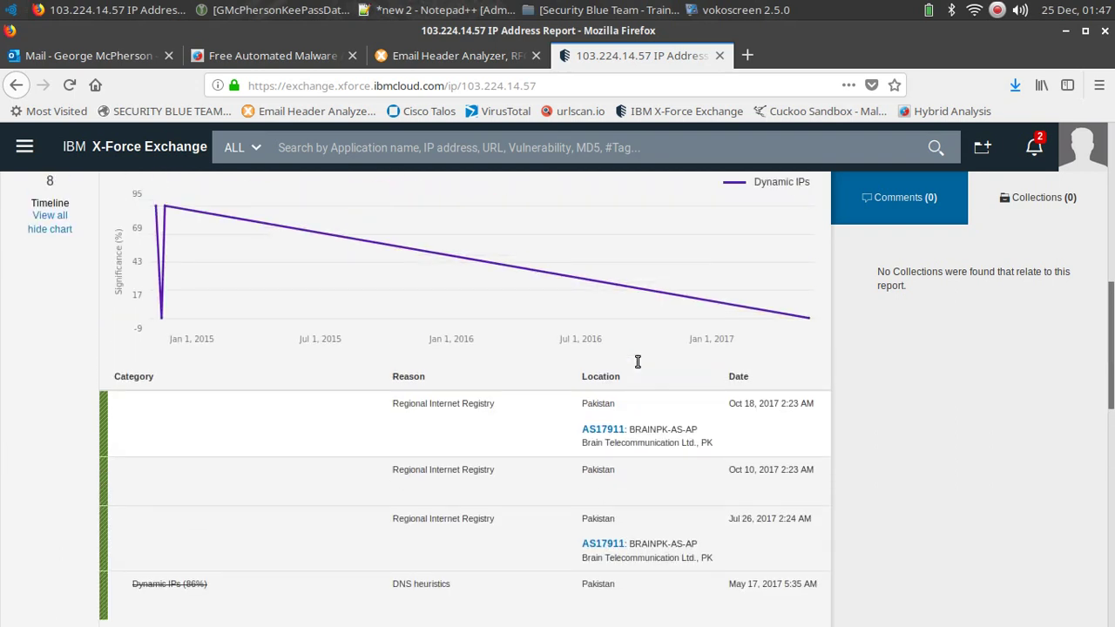
scroll(252, 351, "up", 10)
scroll(252, 351, "up", 1)
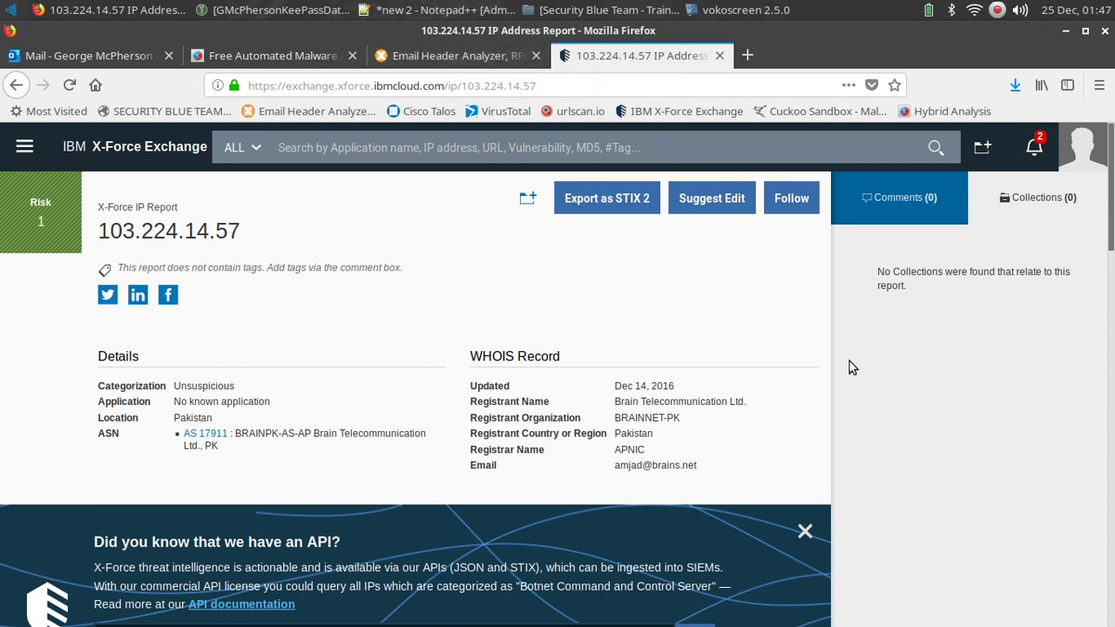
Copy the meterthemes.net submission URL from the Hybrid Analysis report and open a blank tab.
left_click(94, 56)
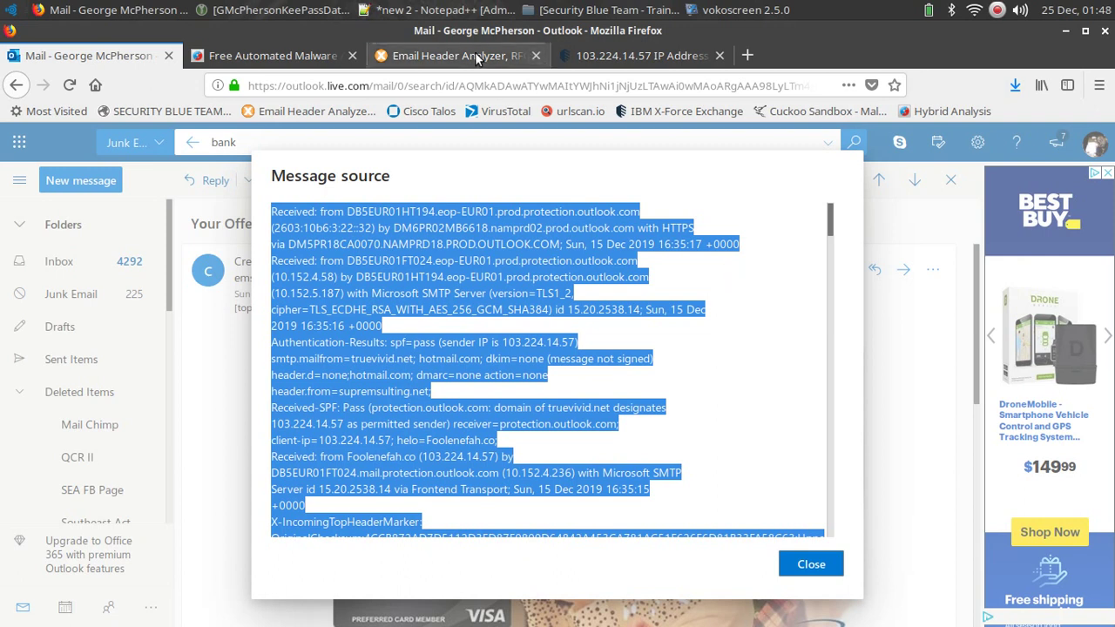
left_click(240, 58)
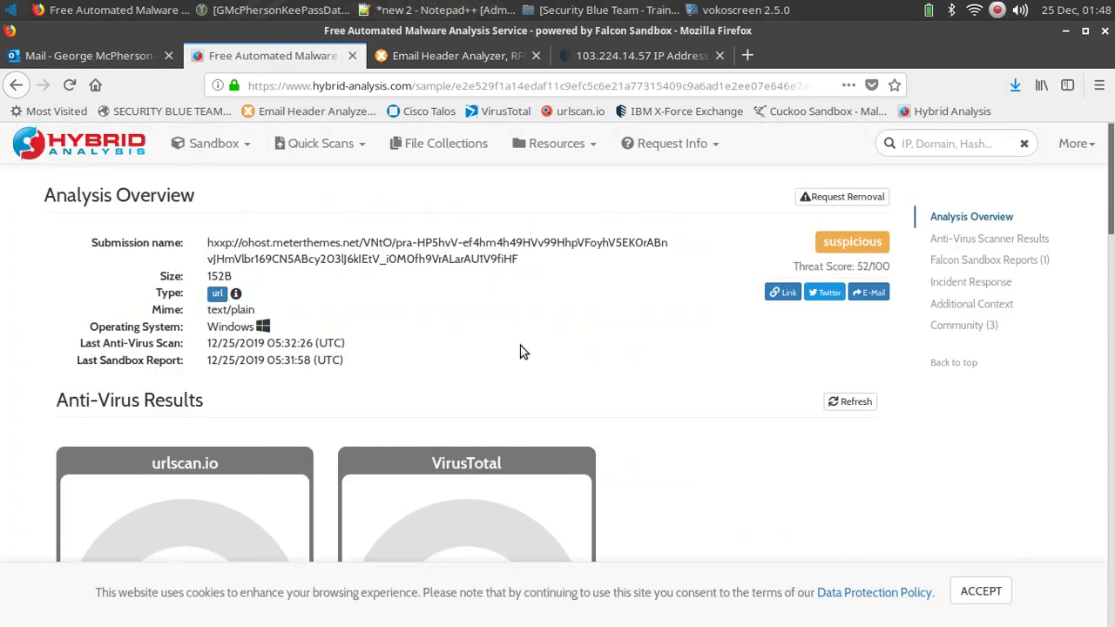
left_click_drag(522, 261, 202, 249)
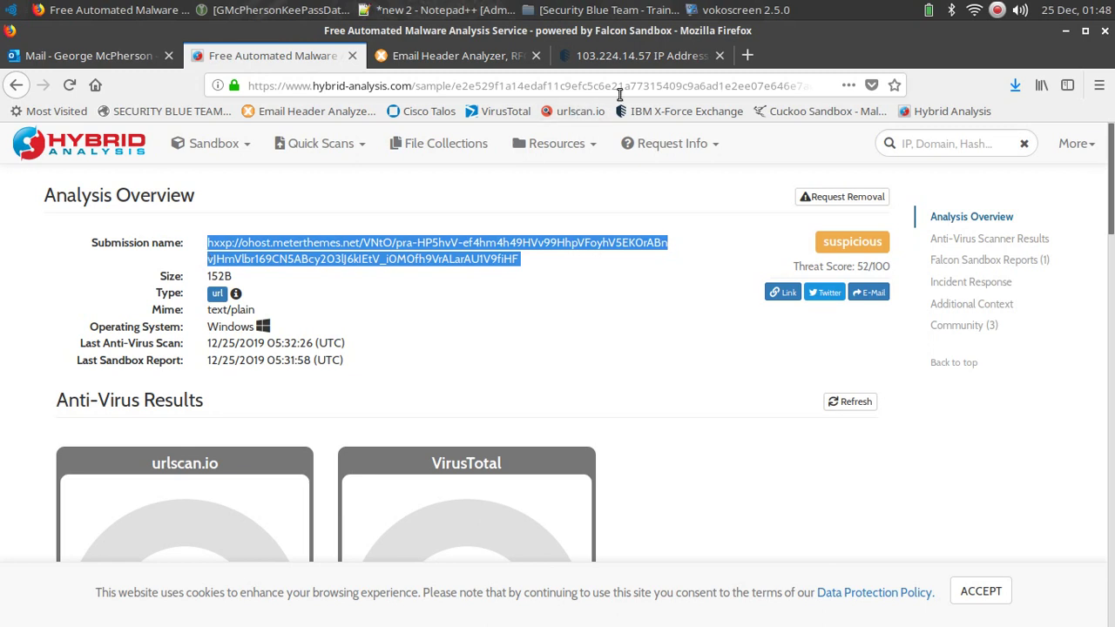
left_click(748, 57)
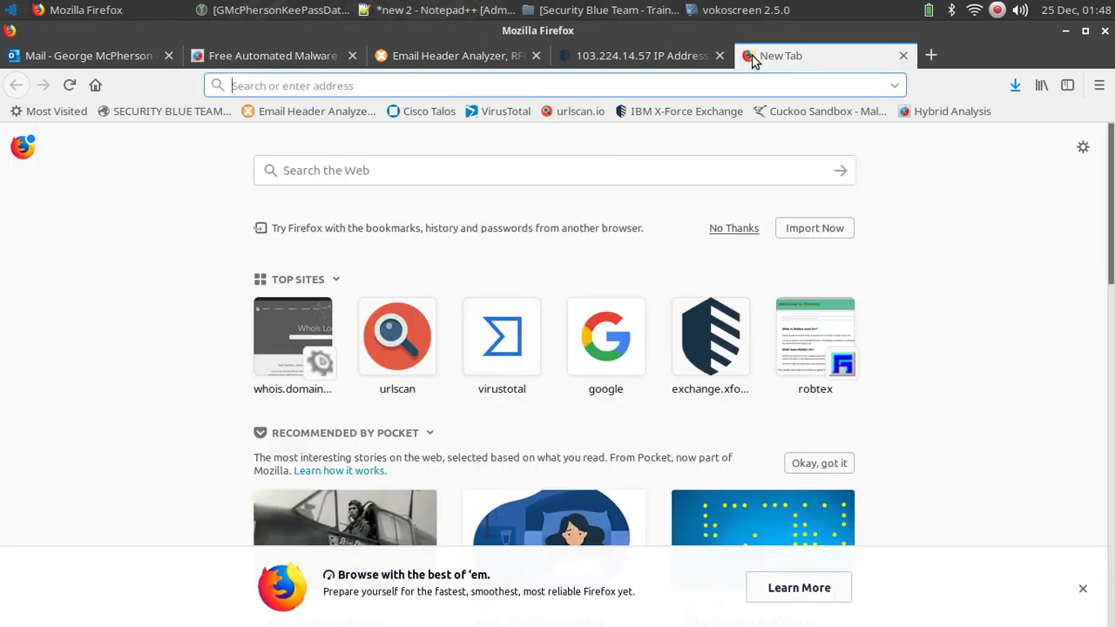
Paste the meterthemes.net URL into urlscan.io's 'URL to scan' field and restore its hxxp prefix to http.
left_click(573, 111)
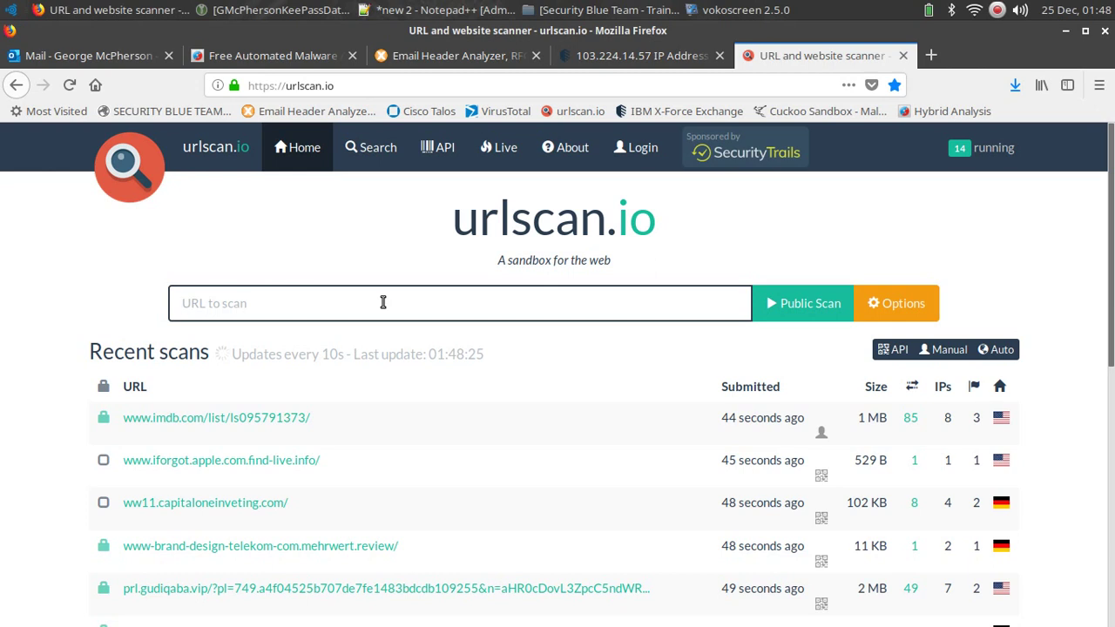
key("ctrl+v")
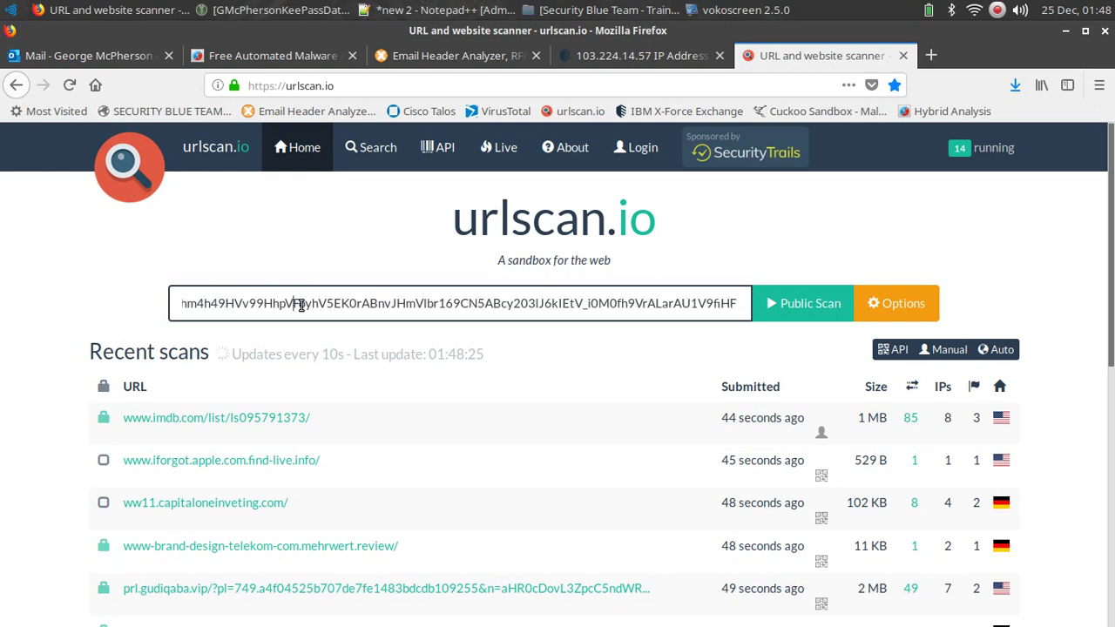
key("Left")
key("Left")
key("Left")
key("Left")
key("Left")
key("Left")
key("Left")
key("Left")
key("Left")
key("Left")
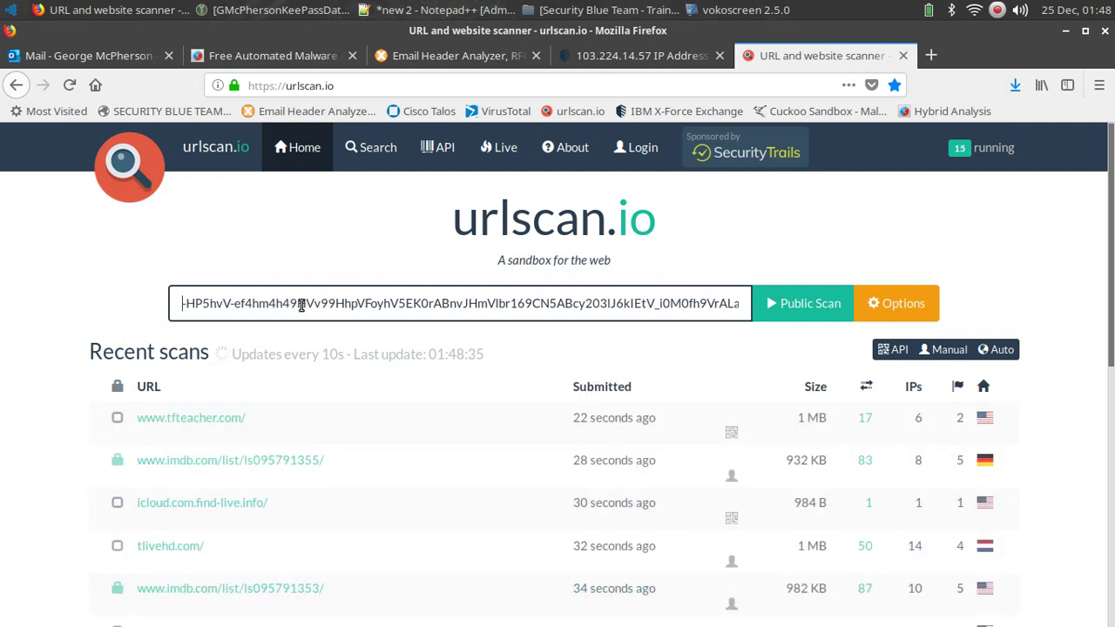
key("Left")
key("Left")
key("Left")
key("Left")
key("Left")
key("Left")
key("Left")
key("Left")
key("Left")
key("Left")
key("Left")
key("Left")
key("Left")
key("Left")
key("Left")
key("Left")
key("Left")
key("Left")
key("Left")
key("Left")
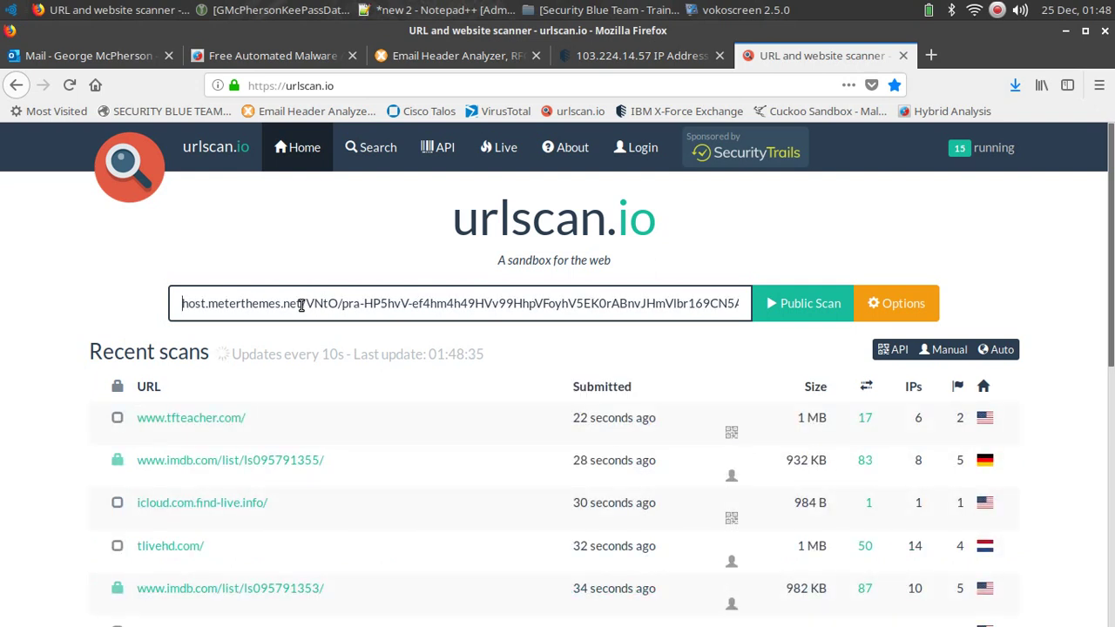
key("Left")
key("Left")
key("Left")
key("Left")
key("Left")
key("Left")
key("Left")
key("Left")
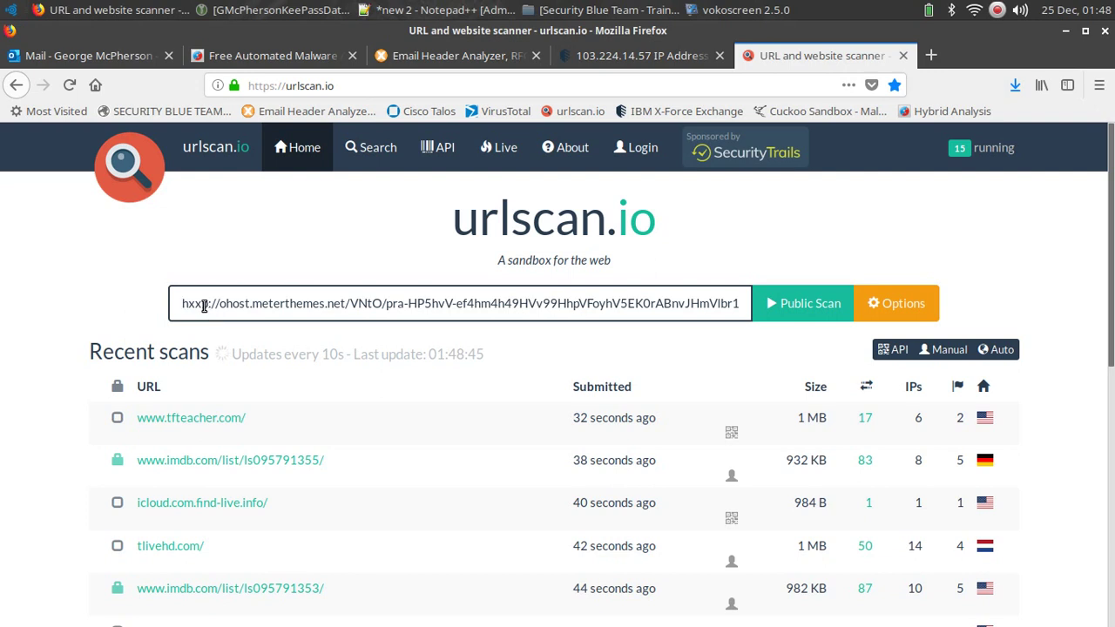
left_click(202, 305)
key("BackSpace")
key("BackSpace")
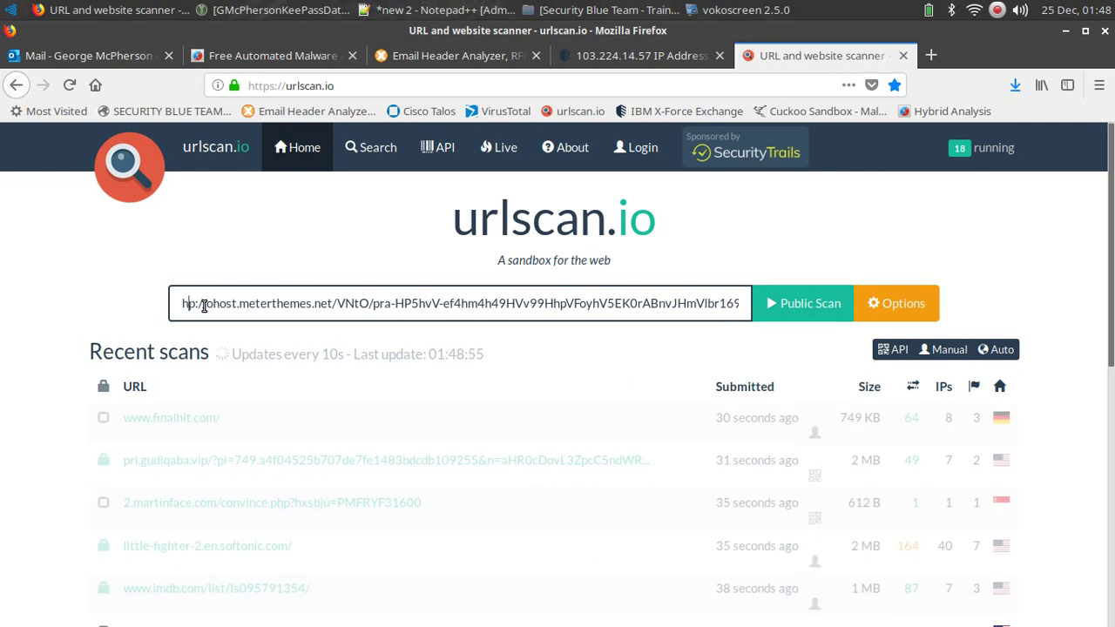
type("ttp:")
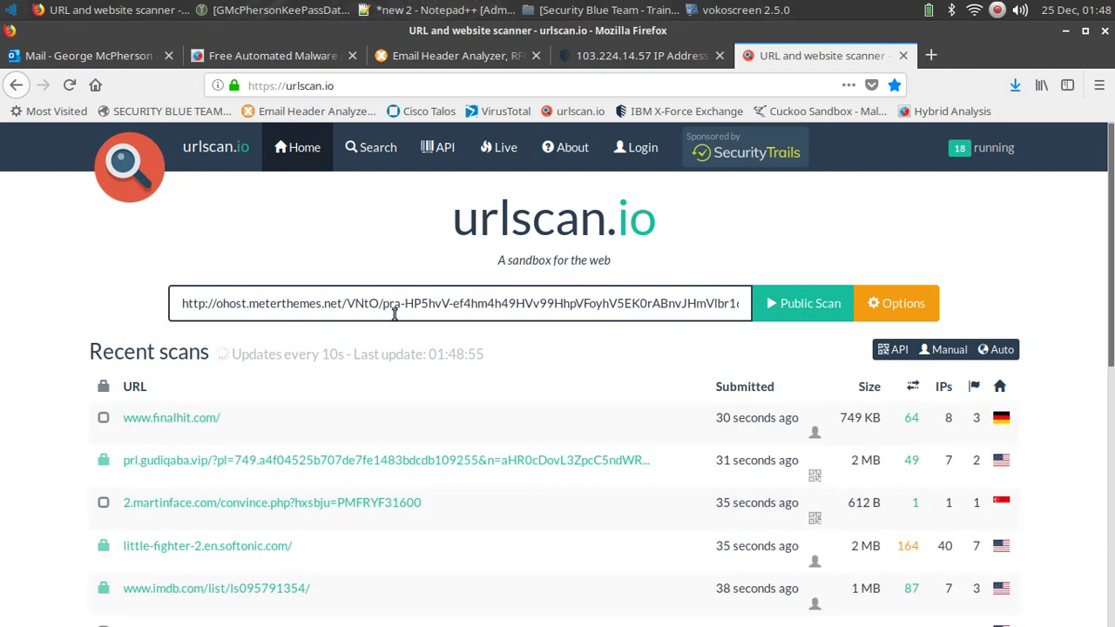
Run a public scan and review the ohost.meterthemes.net result: 185.192.124.129, Netherlands.
left_click(809, 305)
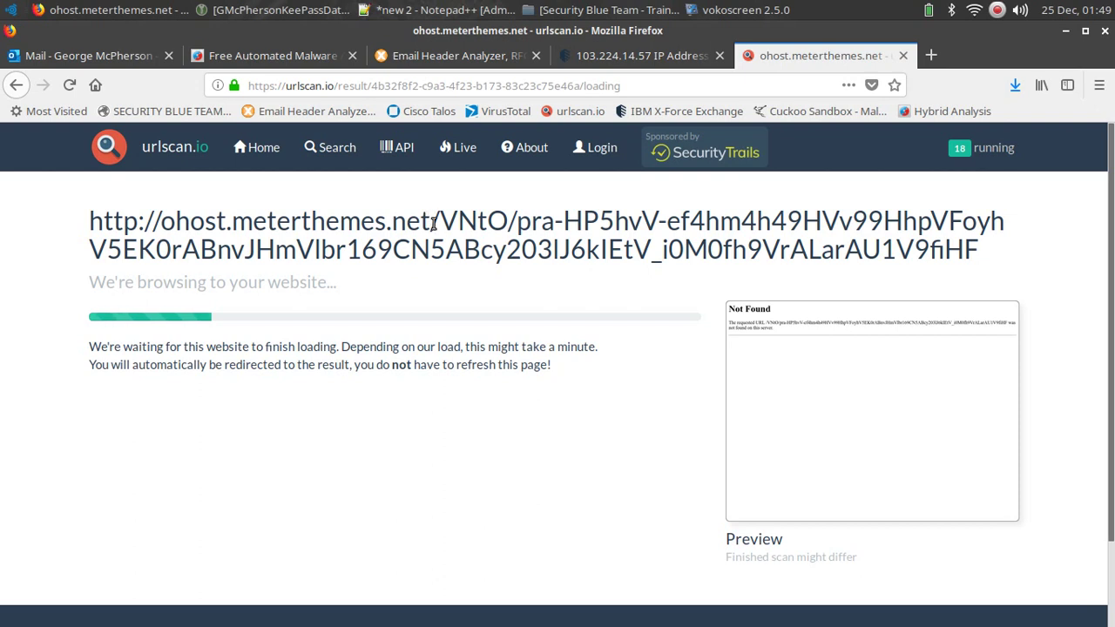
left_click_drag(438, 220, 236, 221)
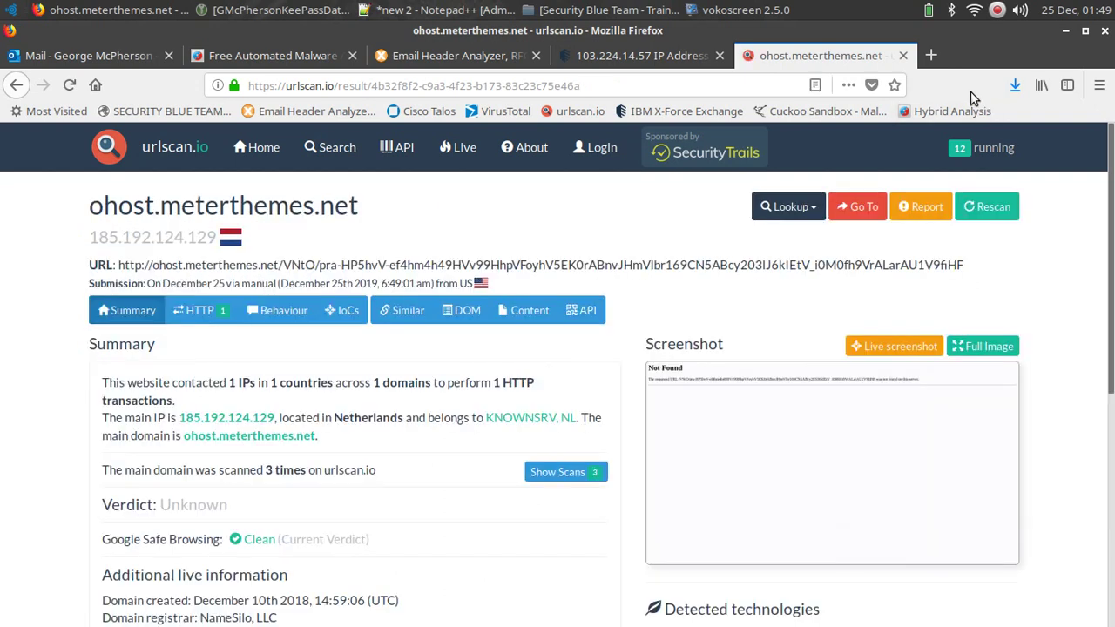
Open whois.domaintools.com in a new tab and paste the suspicious URL into the lookup field.
key("ctrl+t")
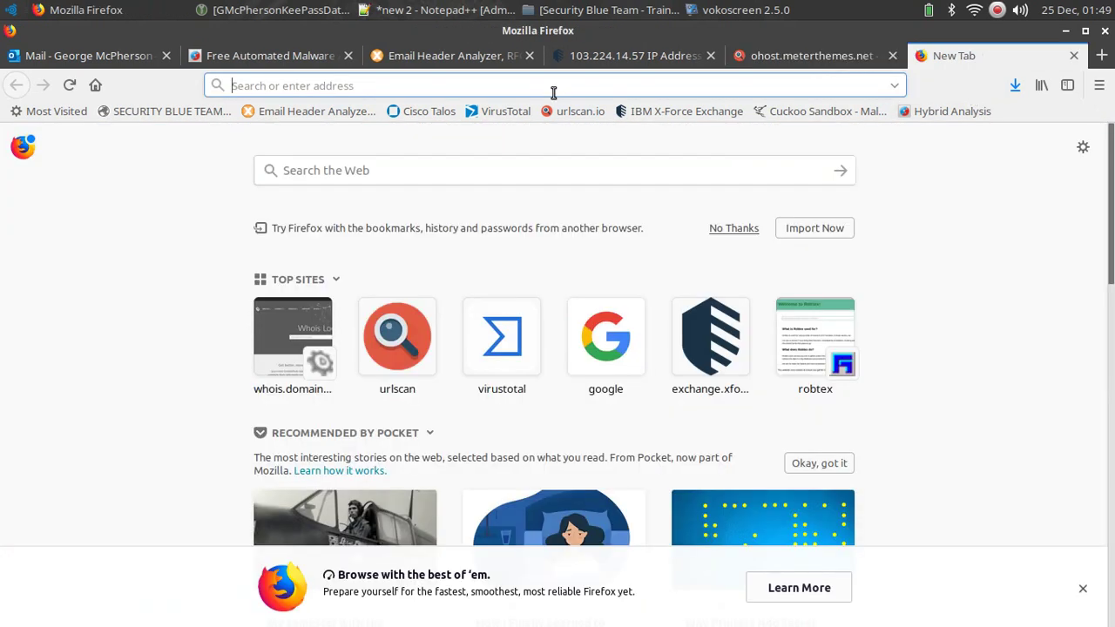
type("whois.domaintools.com")
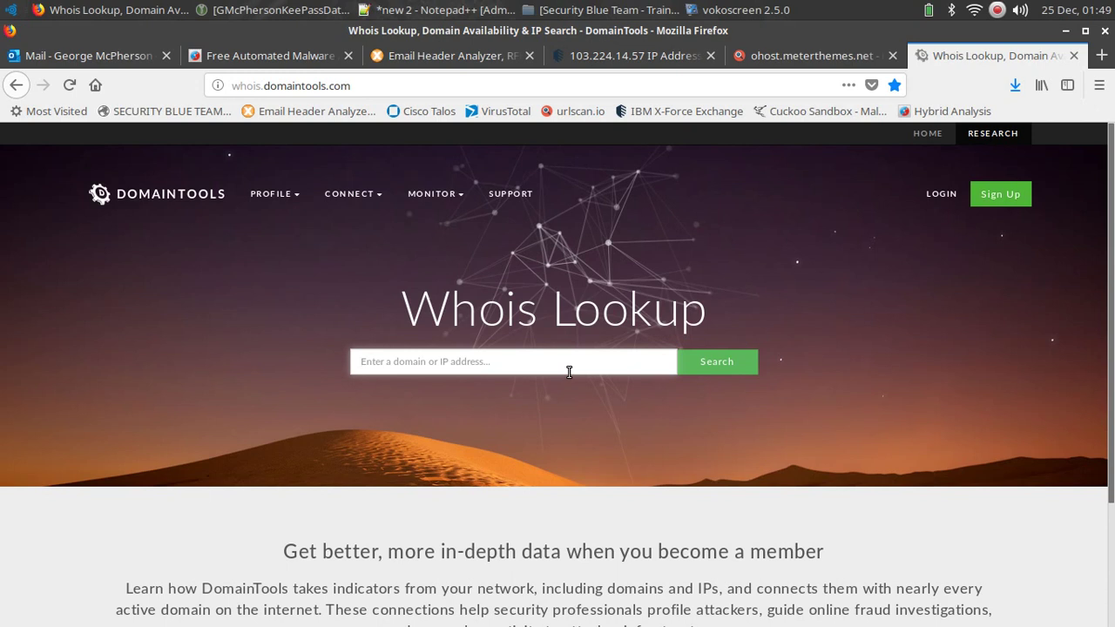
left_click(568, 372)
key("ctrl+v")
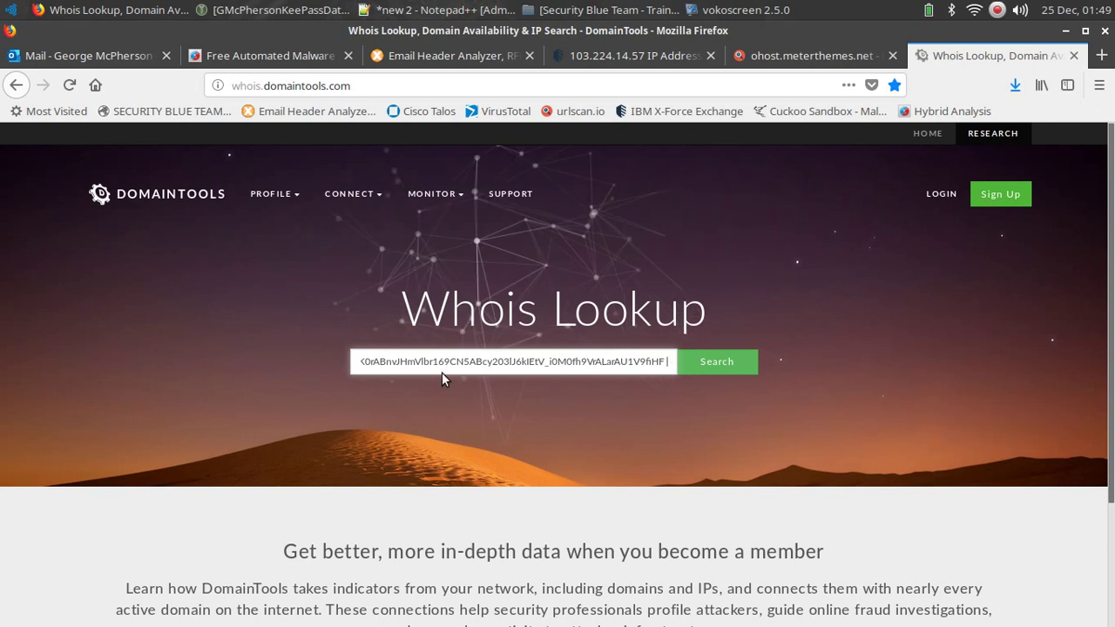
Trim the pasted URL down to just the domain meterthemes.net.
left_click_drag(442, 372, 361, 361)
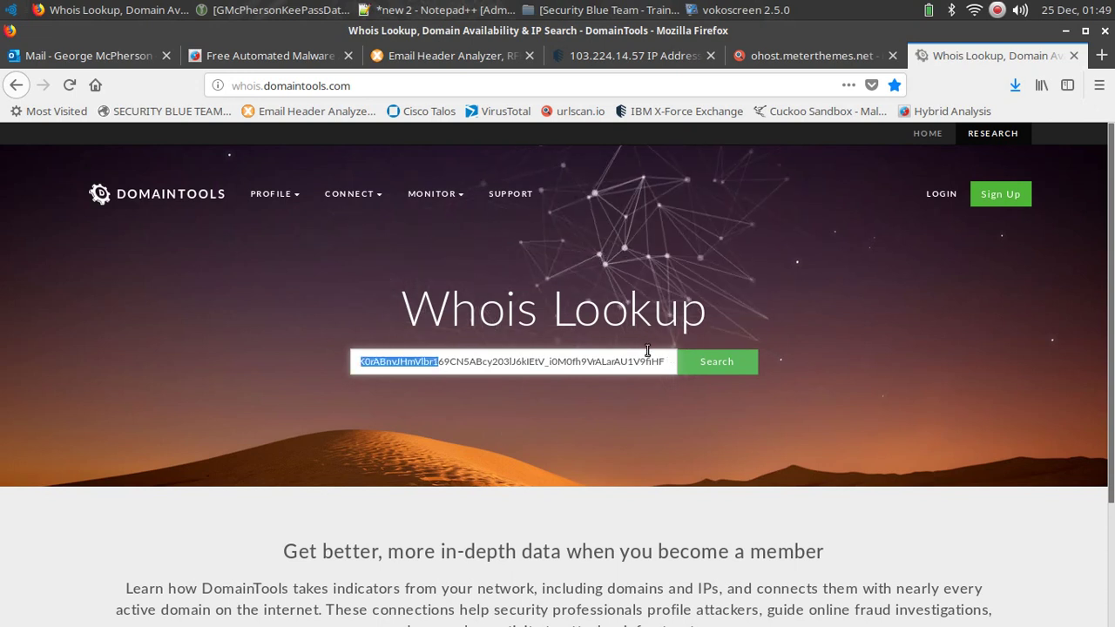
left_click_drag(648, 351, 707, 370)
key("BackSpace")
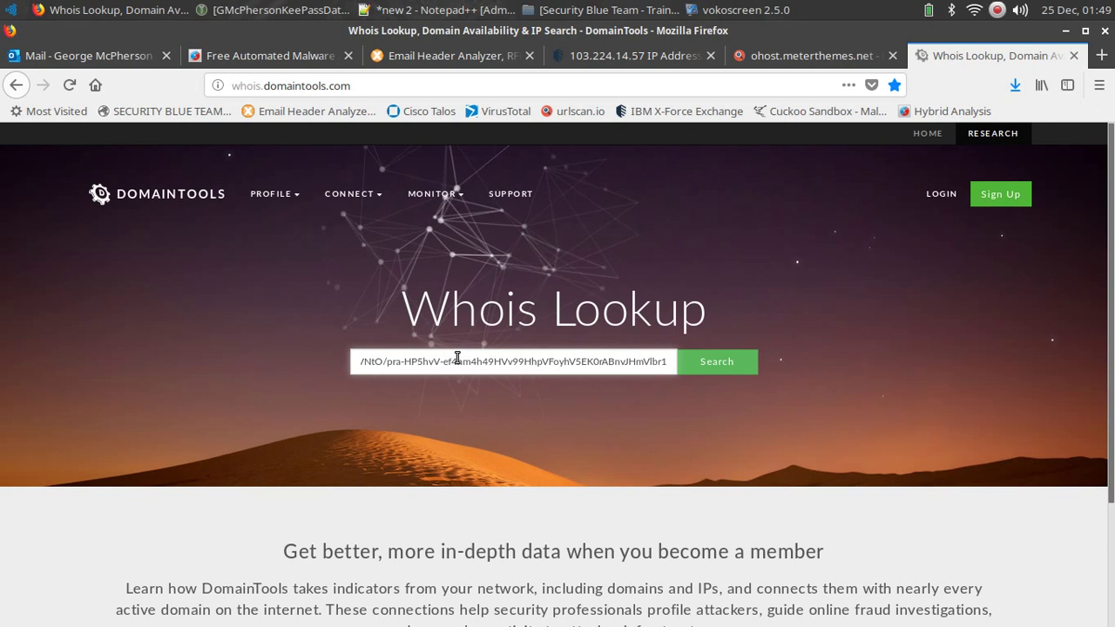
left_click_drag(458, 360, 696, 365)
key("BackSpace")
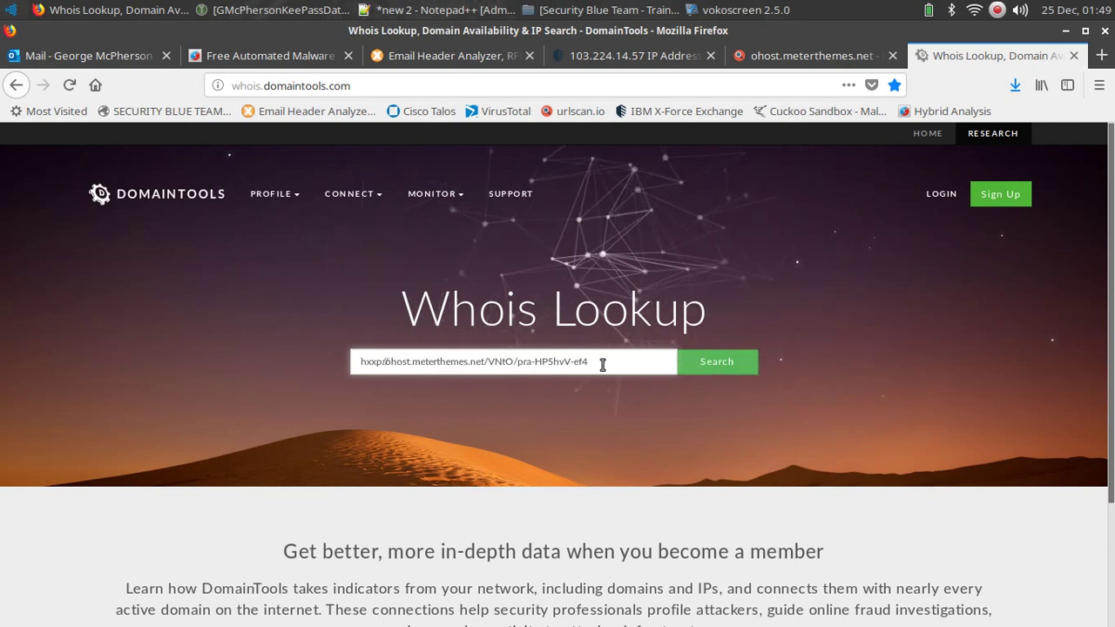
key("BackSpace")
key("BackSpace")
key("BackSpace")
key("BackSpace")
key("BackSpace")
key("BackSpace")
key("BackSpace")
key("BackSpace")
key("BackSpace")
key("BackSpace")
key("BackSpace")
key("BackSpace")
key("BackSpace")
key("BackSpace")
key("BackSpace")
key("BackSpace")
key("BackSpace")
key("BackSpace")
key("BackSpace")
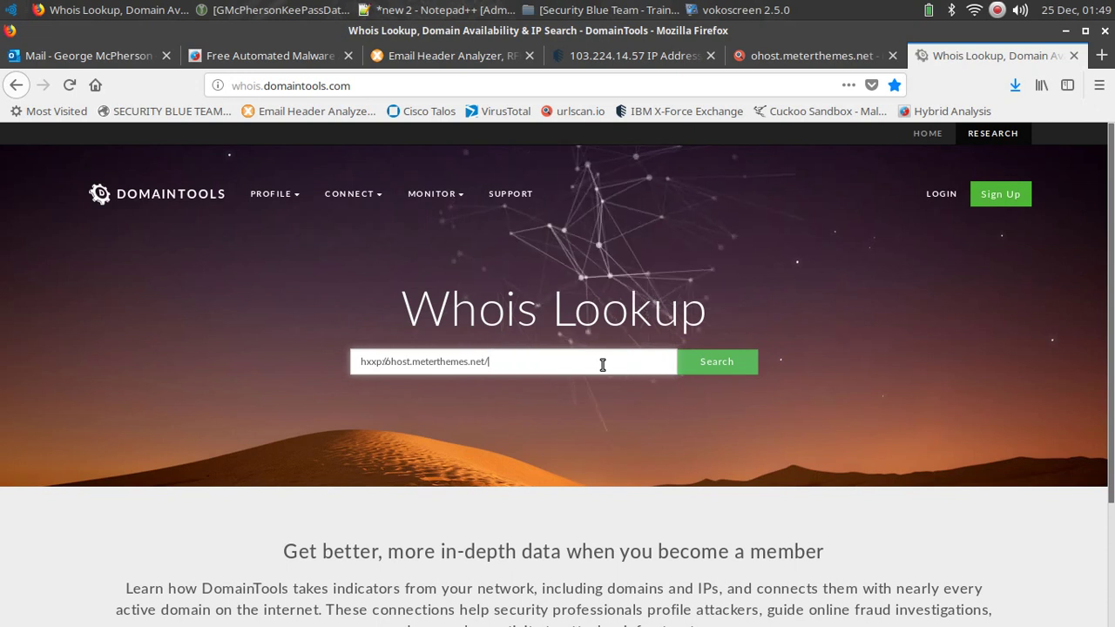
key("BackSpace")
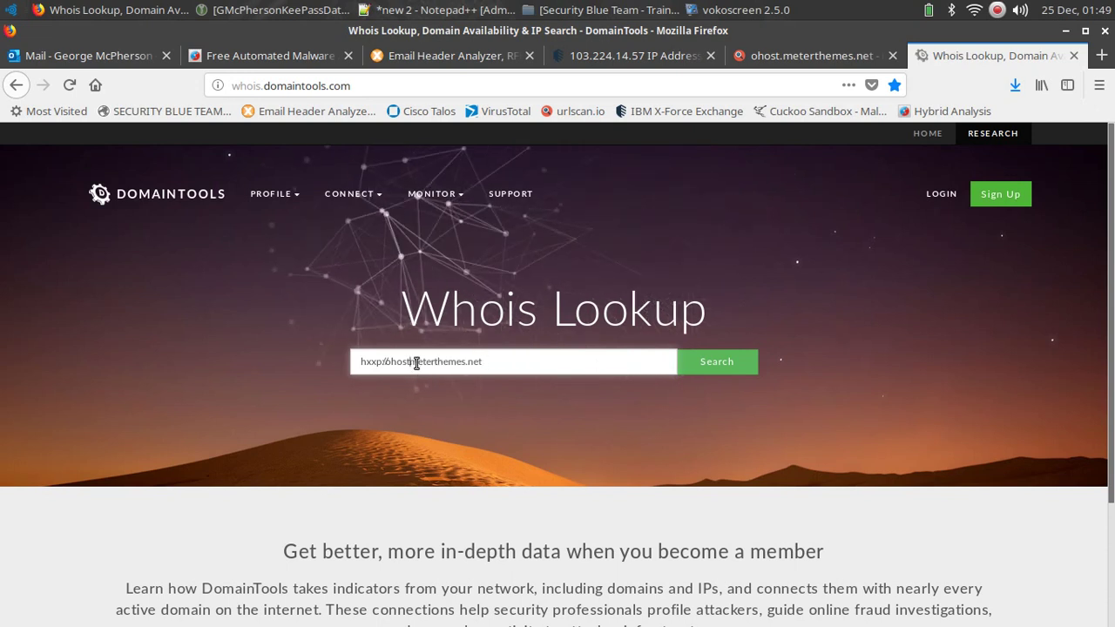
left_click(416, 364)
key("BackSpace")
key("BackSpace")
key("BackSpace")
key("BackSpace")
key("BackSpace")
key("BackSpace")
key("BackSpace")
key("BackSpace")
key("BackSpace")
key("BackSpace")
key("BackSpace")
key("Return")
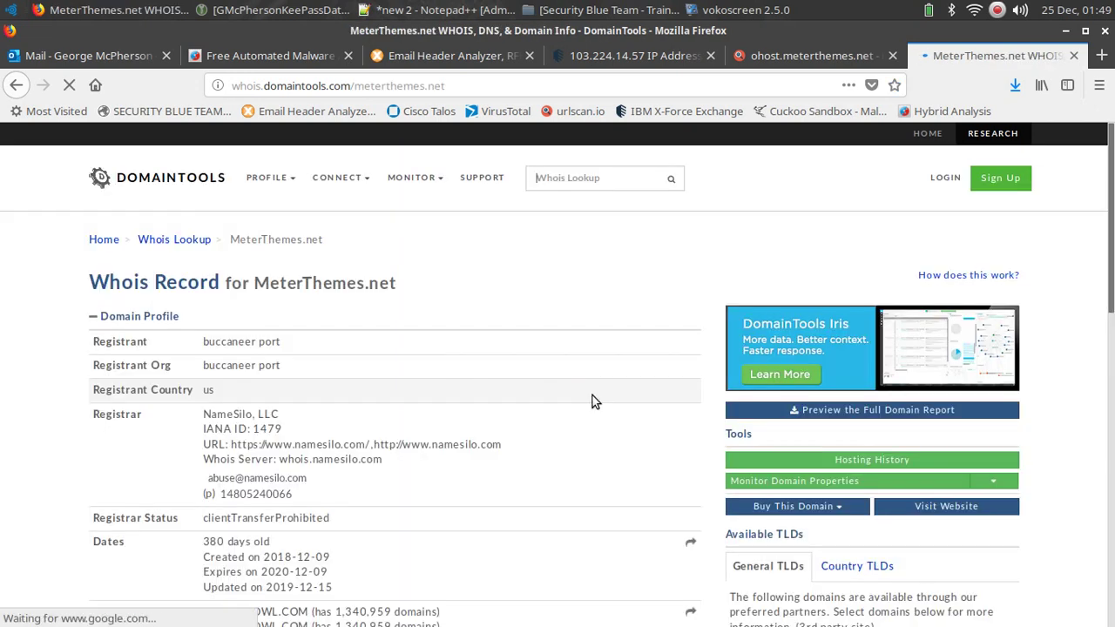
scroll(592, 399, "down", 2)
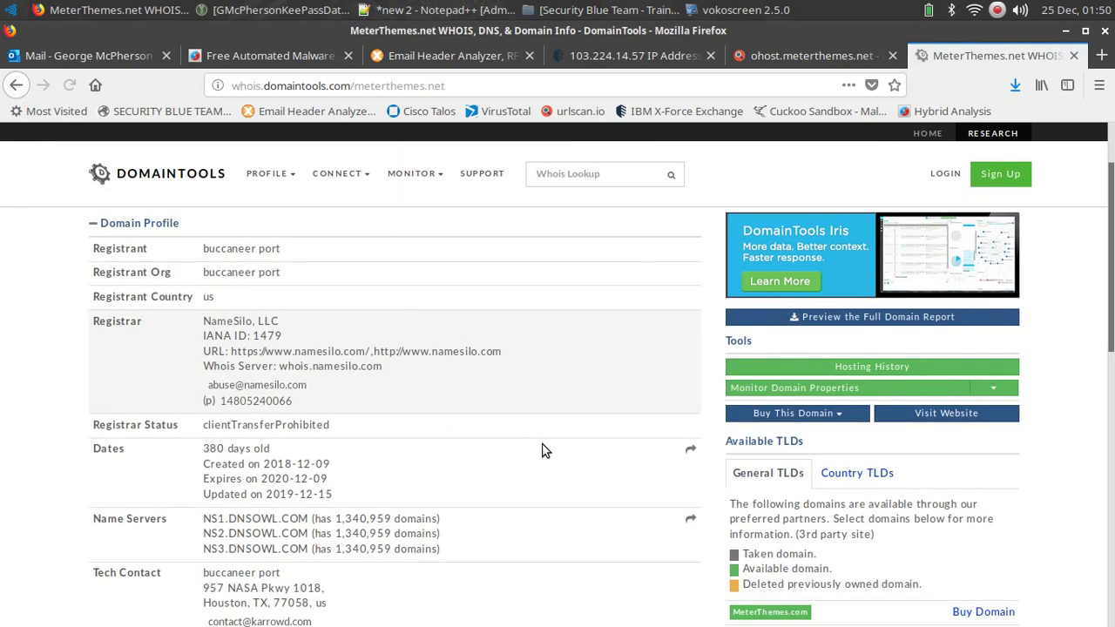
scroll(538, 452, "down", 1)
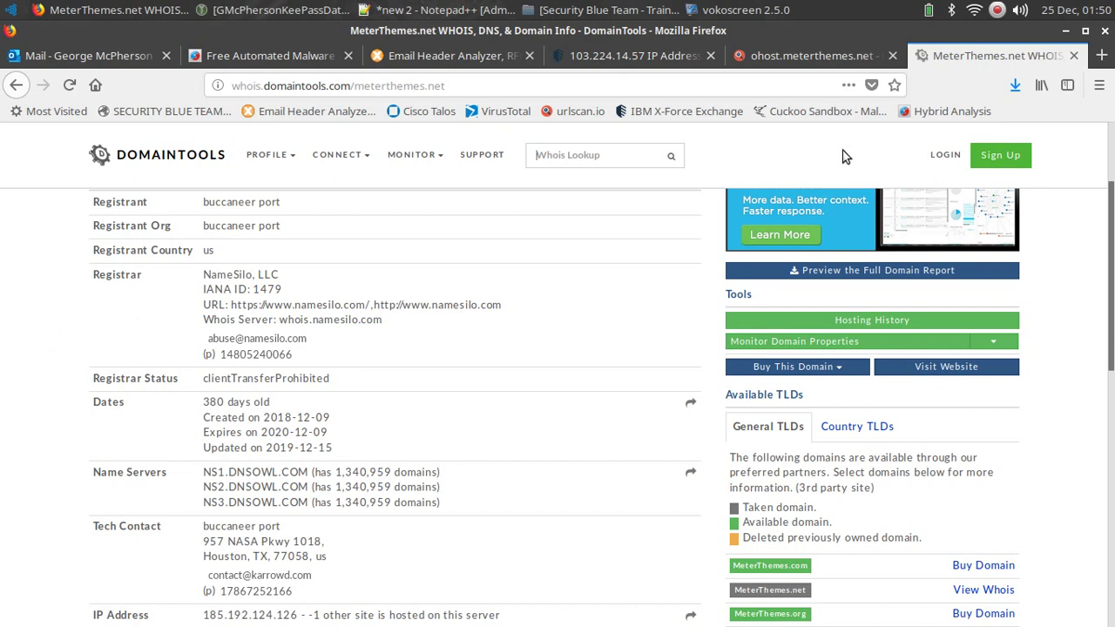
Switch to Notepad++ and delete all the pasted email header text.
key("alt+Tab")
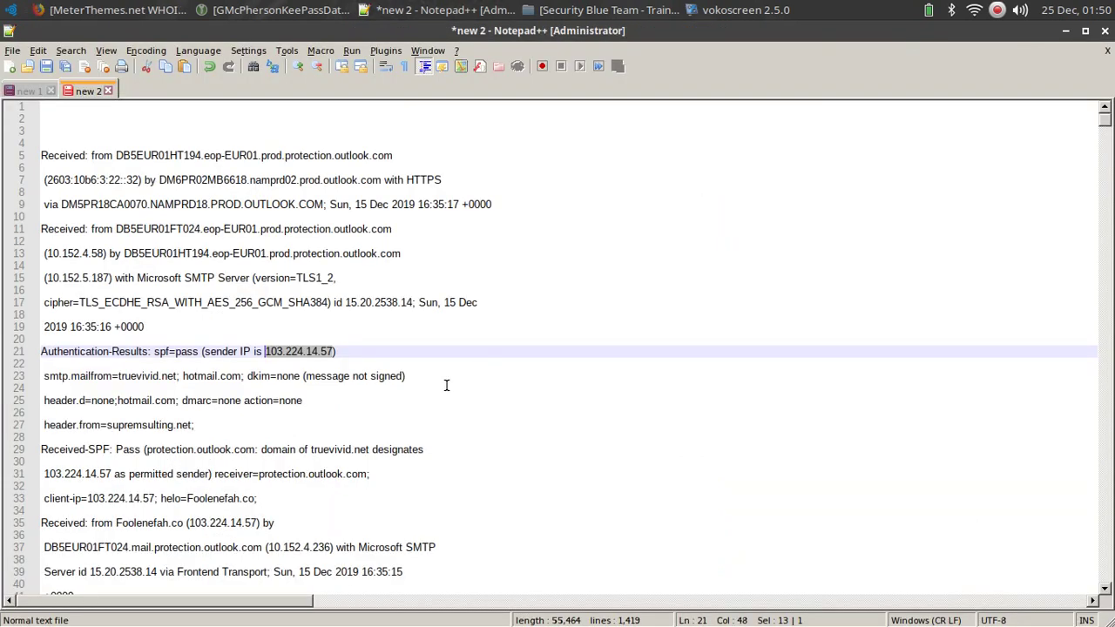
right_click(77, 314)
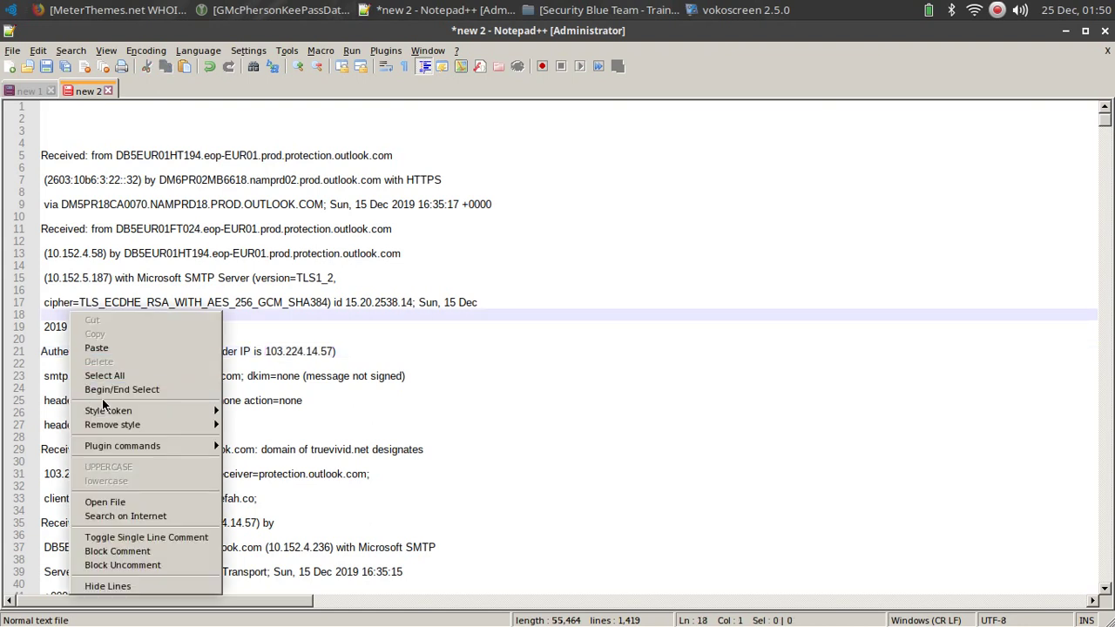
mouse_move(130, 424)
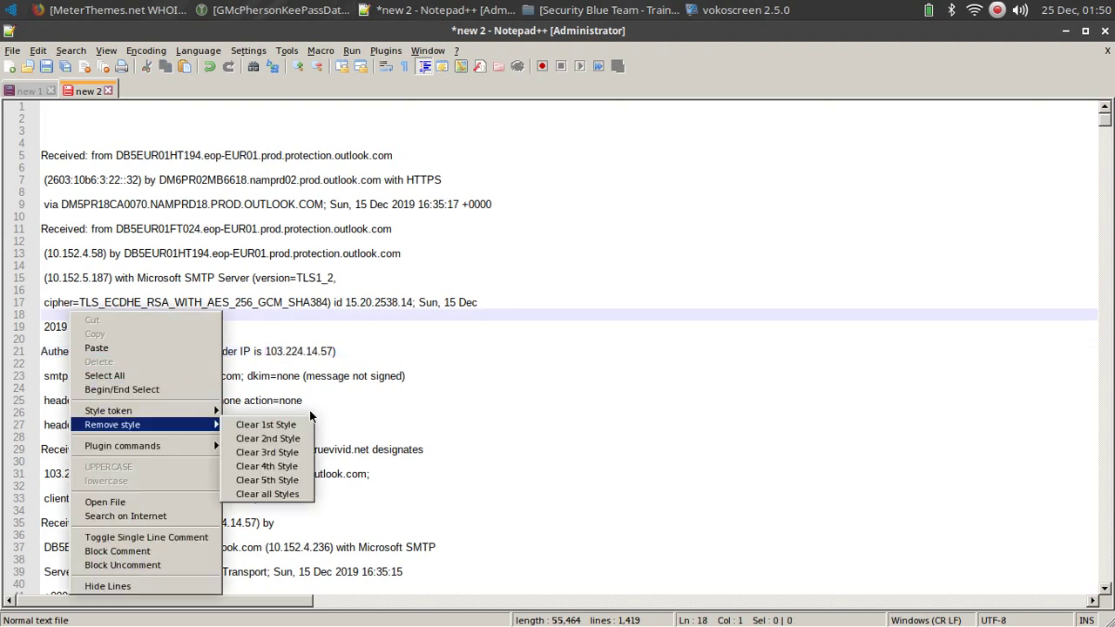
left_click(105, 375)
key("Delete")
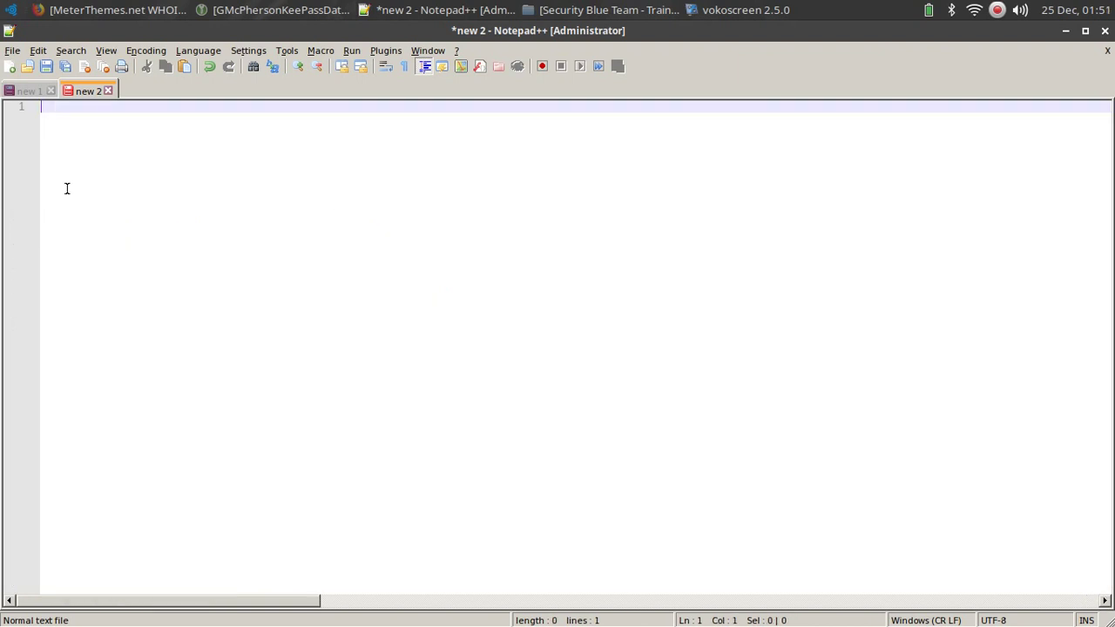
Type the note lines 'URL-block' and 'IP-block', followed by blank lines.
key("Return")
key("Return")
key("Return")
key("Return")
key("Return")
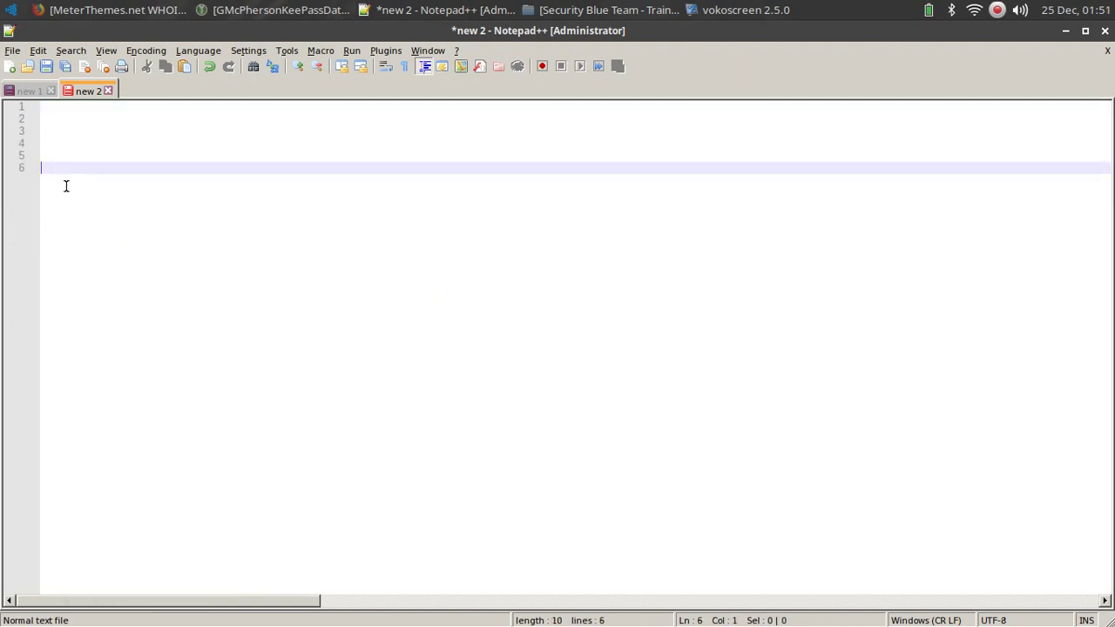
type("URL-block")
key("Return")
type("IP")
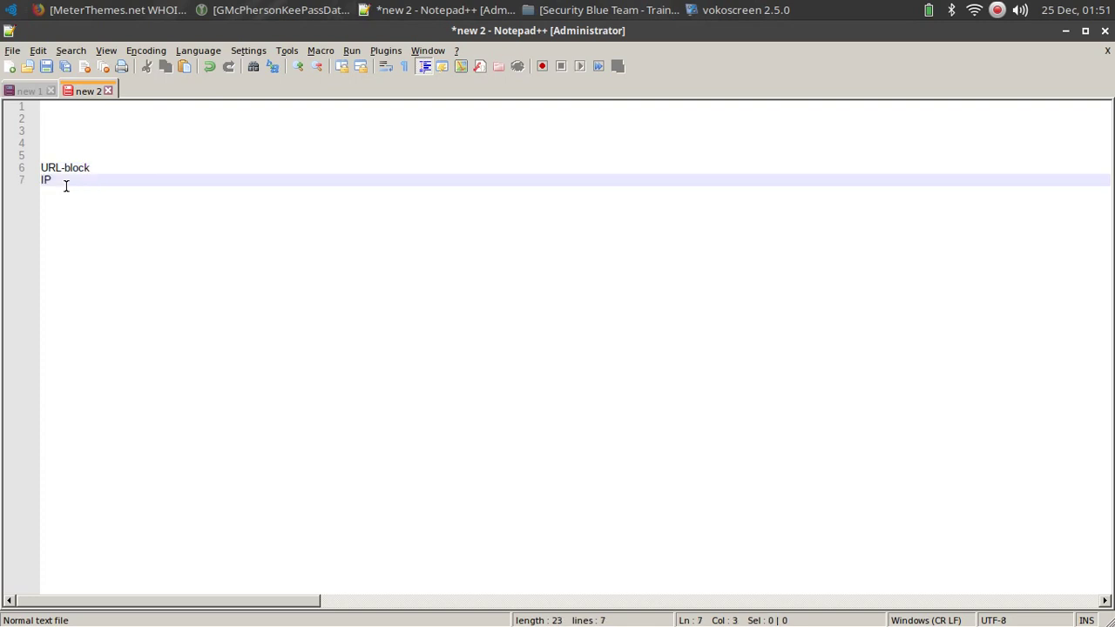
type("-block")
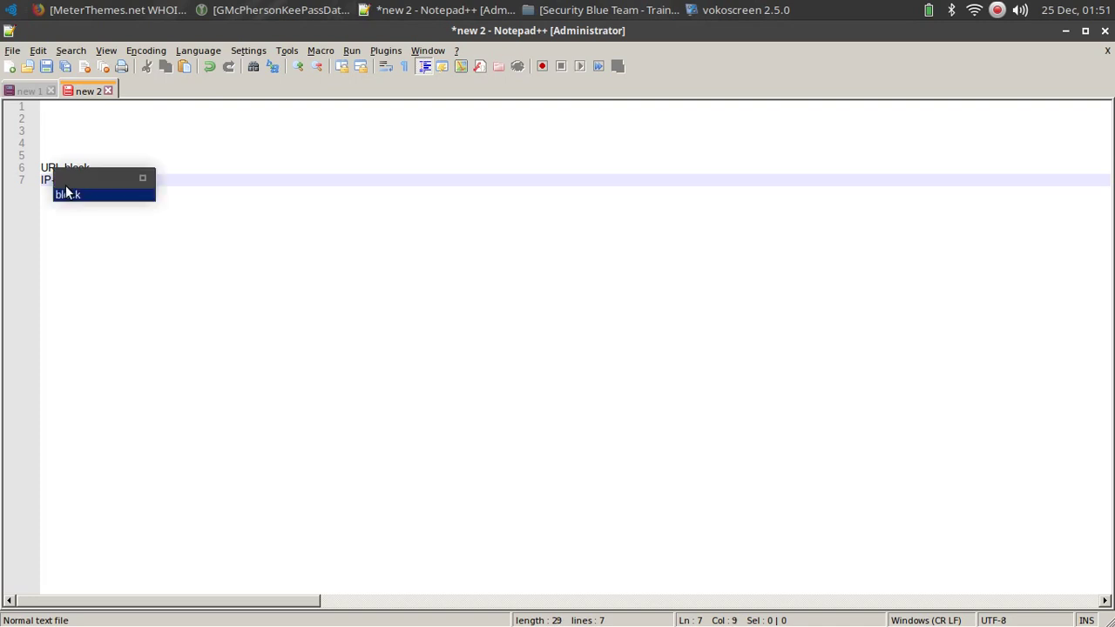
key("Escape")
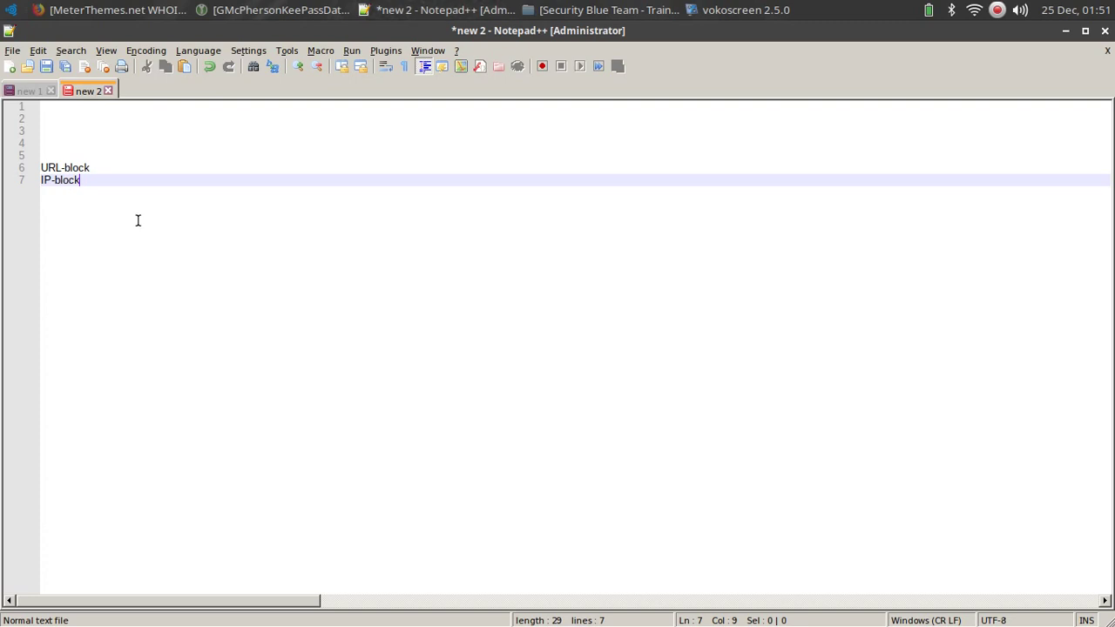
key("Return")
key("Return")
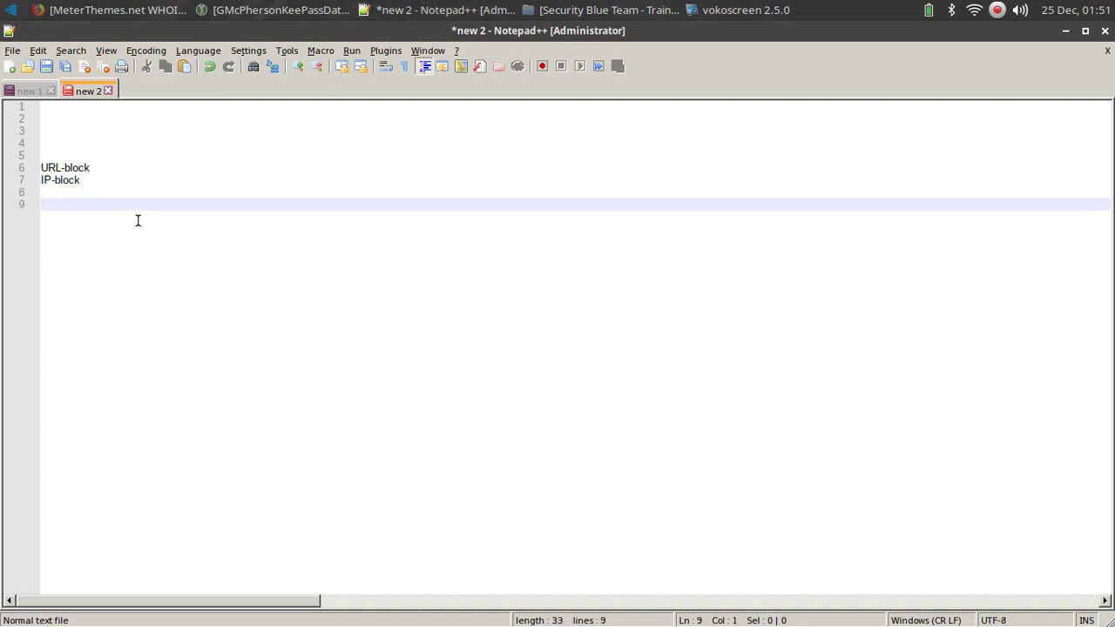